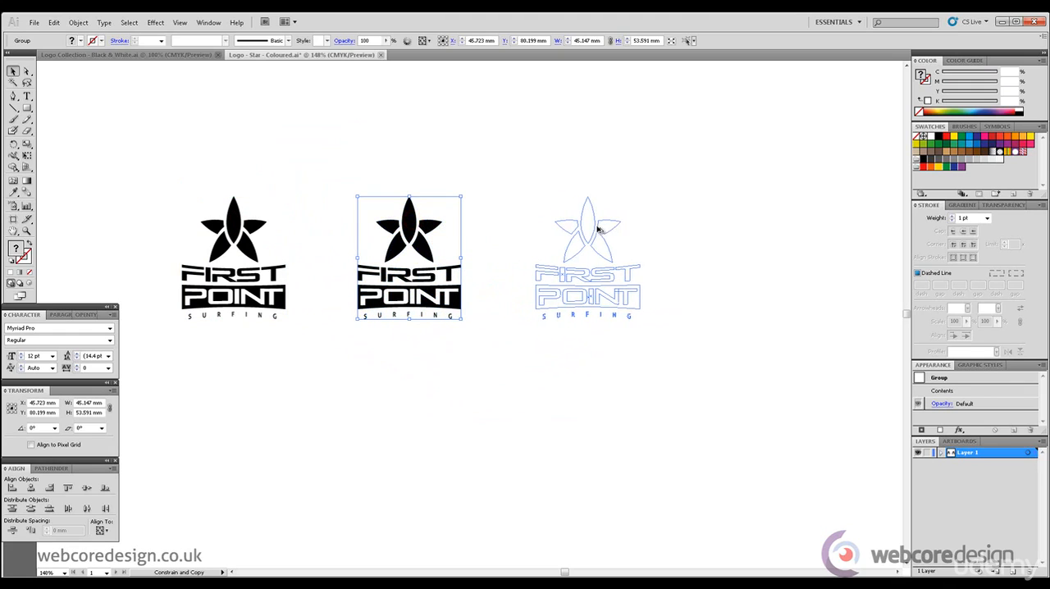
Step: Switch to Completed Questionnaire.pdf in Adobe Reader to review the colour requirements, and return to the logo artwork
click(776, 373)
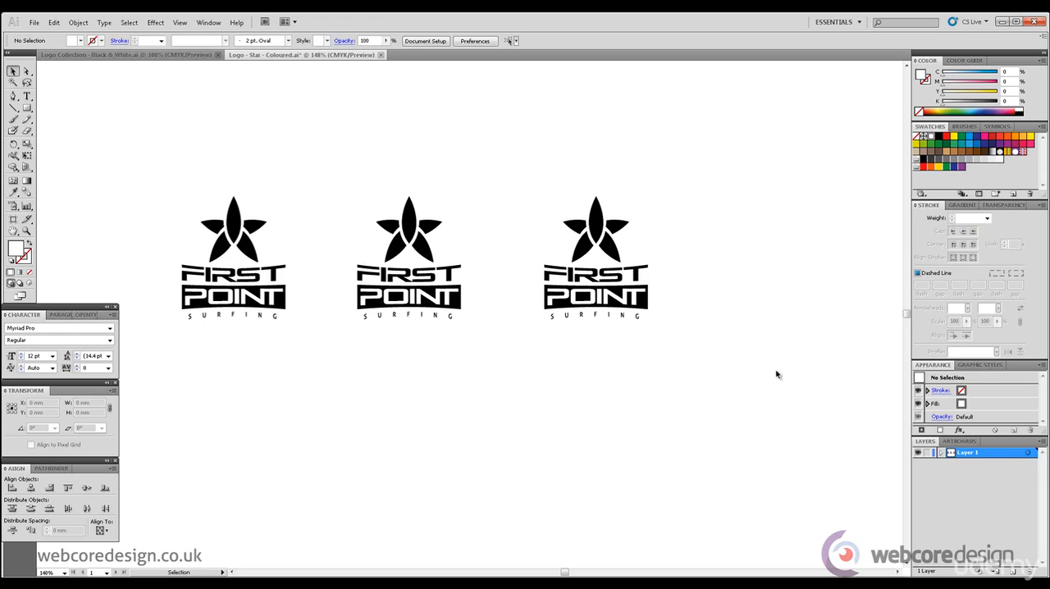
click(415, 580)
click(1024, 548)
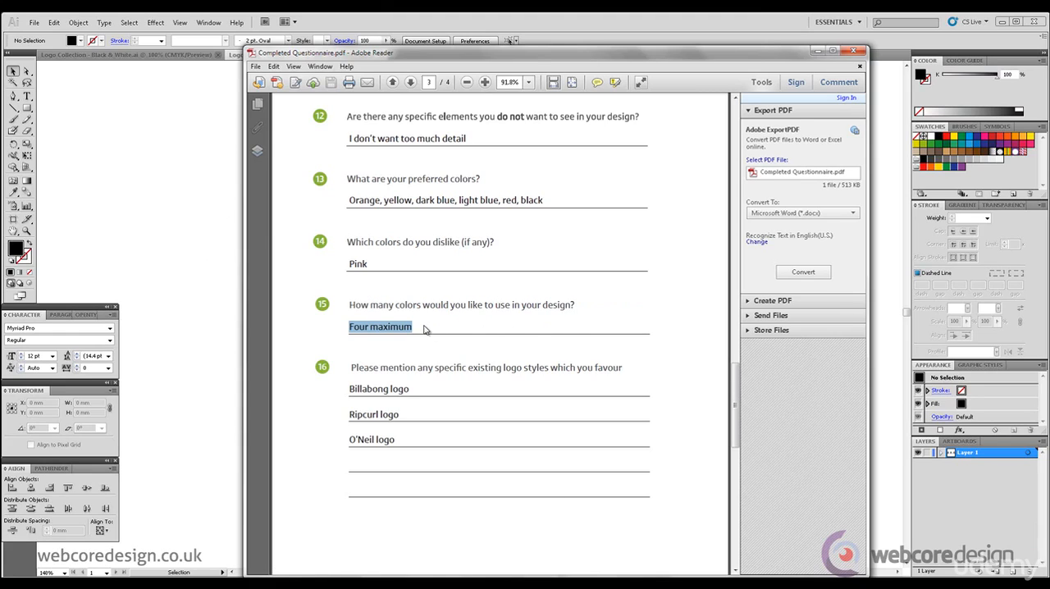
click(816, 52)
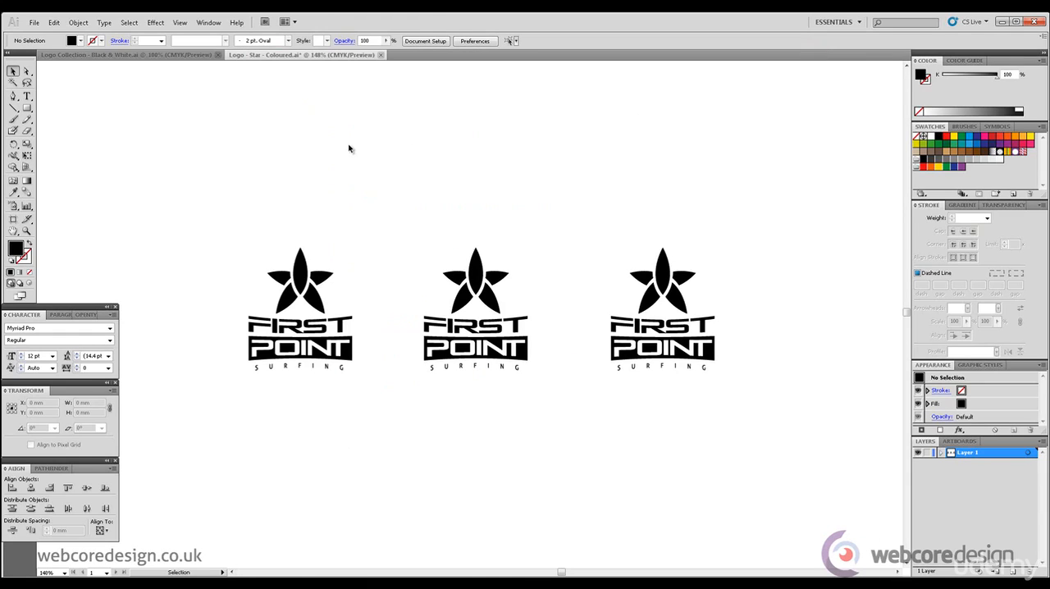
Step: Ungroup the first of the three First Point Surfing logos
drag(156, 192, 341, 402)
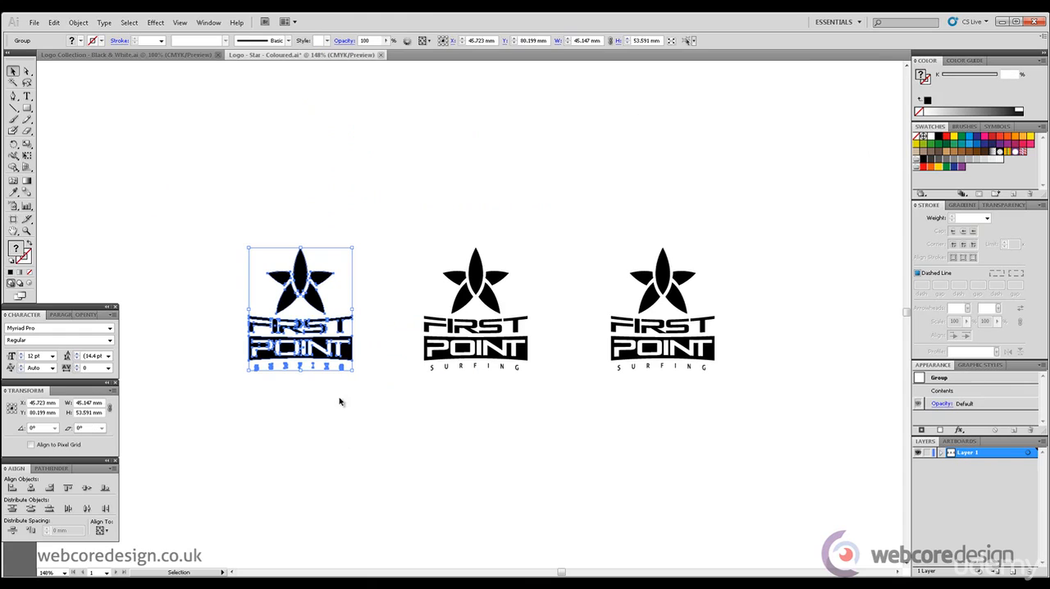
click(79, 22)
click(107, 74)
Step: Split the first logo's star into separate petals with Pathfinder Divide and ungroup the result
click(300, 275)
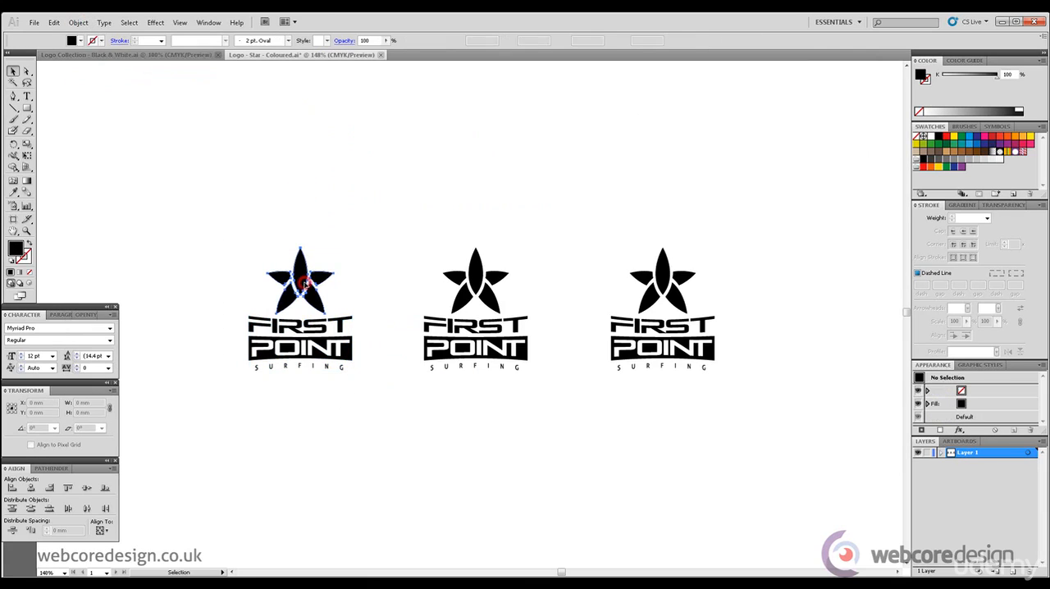
click(79, 23)
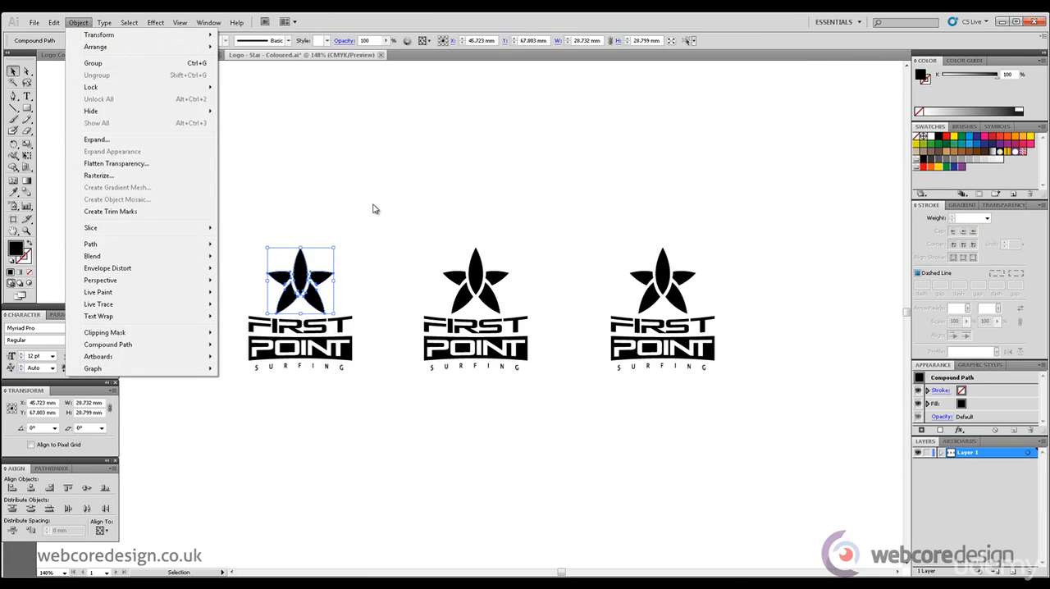
click(372, 206)
click(306, 279)
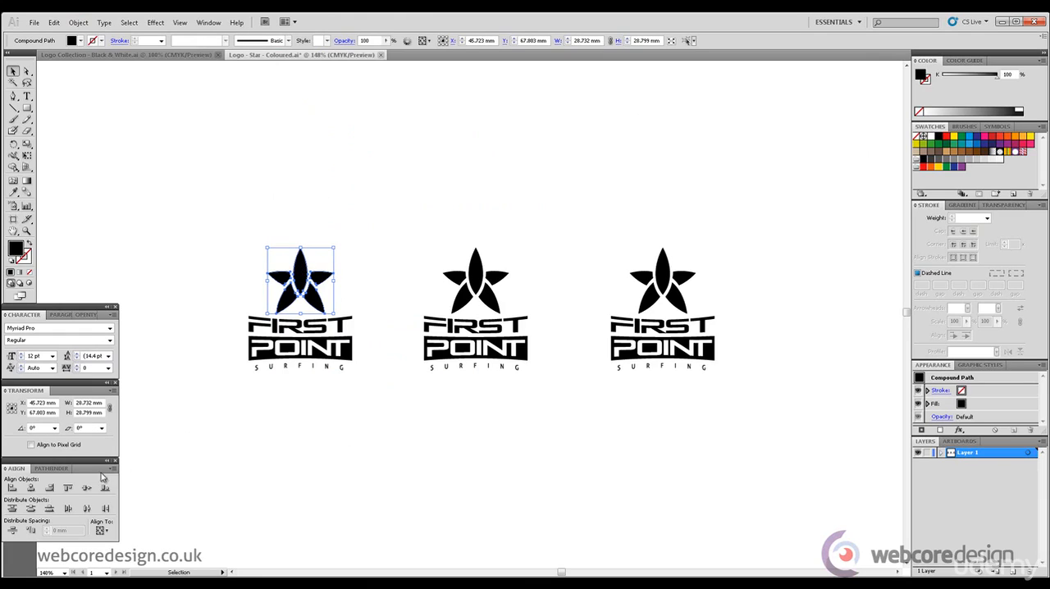
click(54, 472)
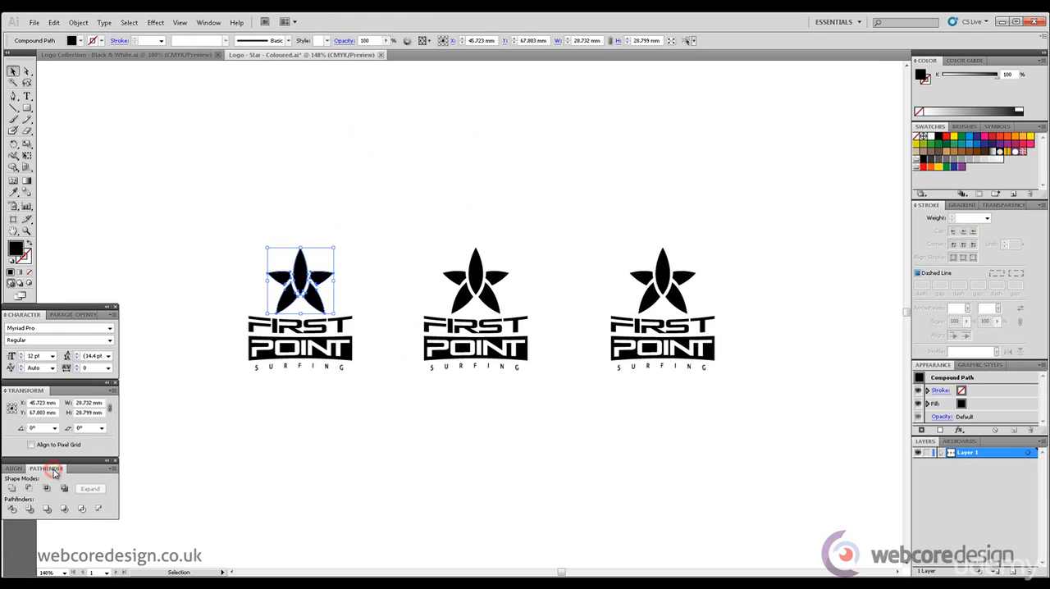
click(12, 509)
click(84, 27)
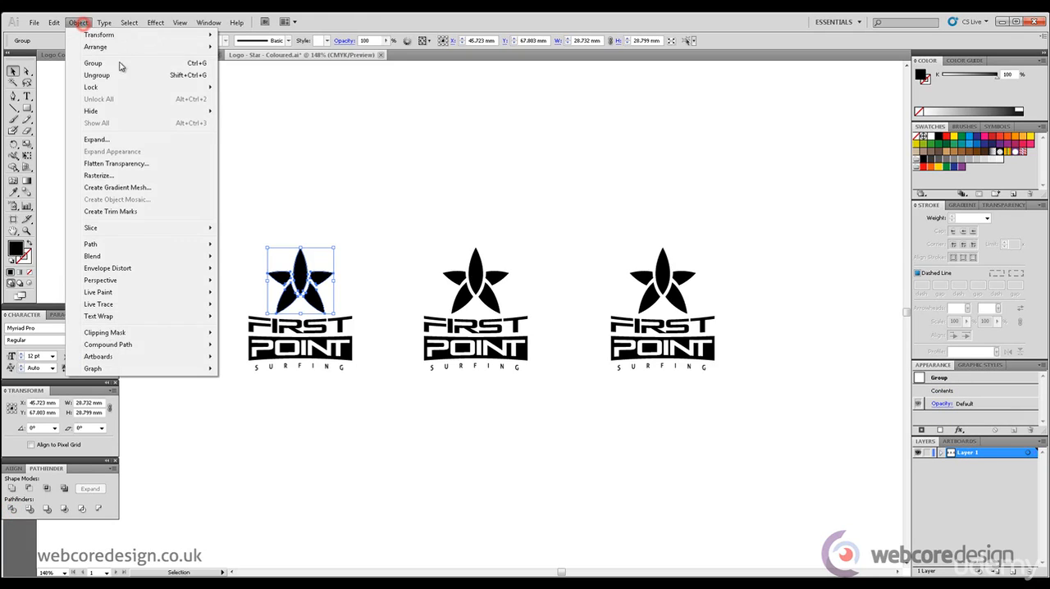
click(123, 72)
click(287, 153)
click(300, 270)
click(323, 279)
click(319, 300)
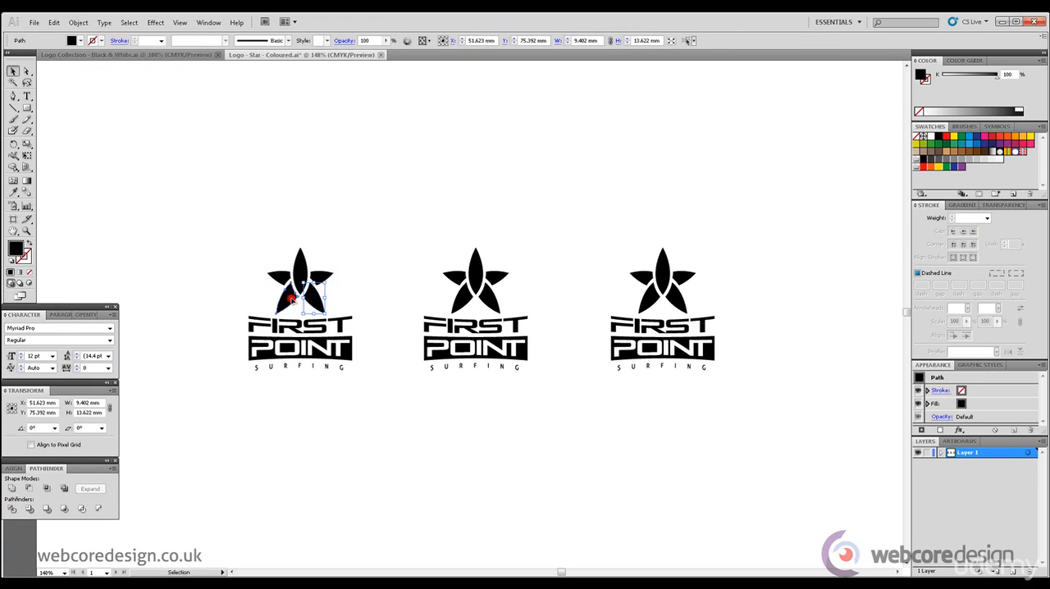
click(379, 215)
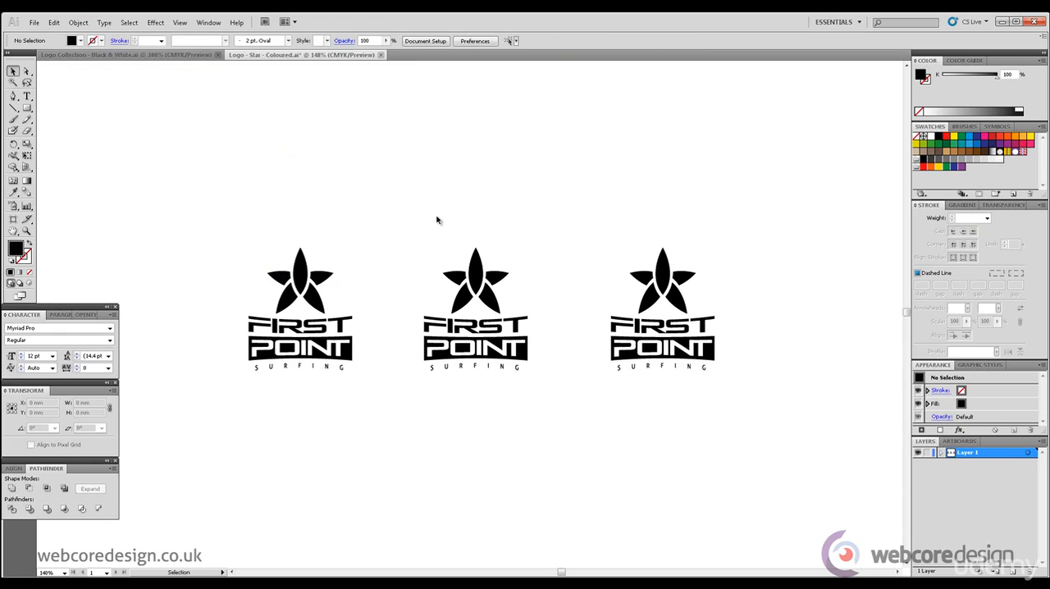
Step: Delete the other two logos and place two copies of the ungrouped first logo in a row beside it
drag(418, 216, 757, 380)
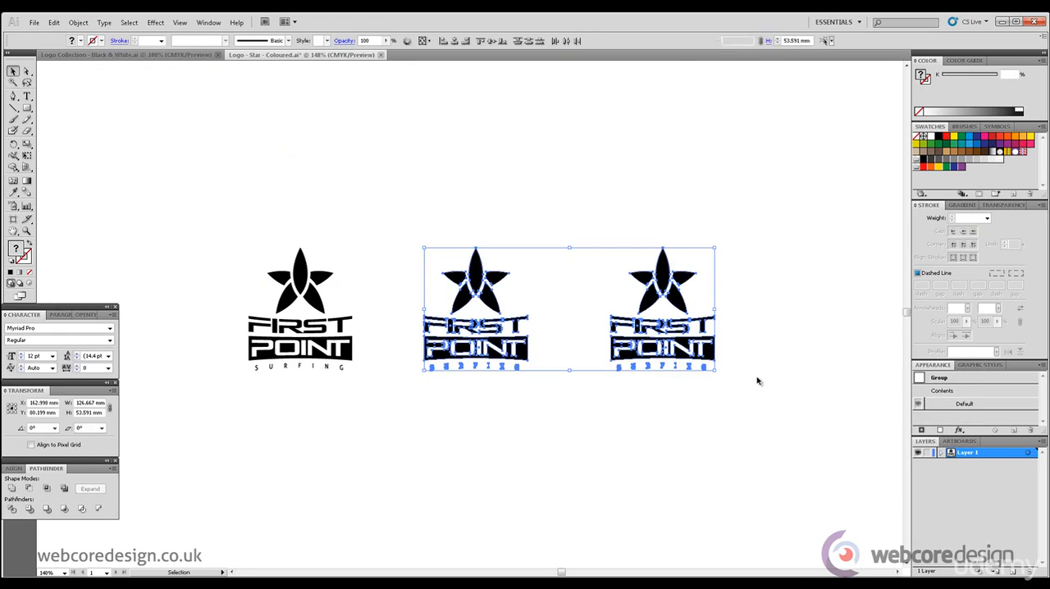
key(Delete)
drag(438, 401, 472, 282)
drag(472, 282, 637, 288)
click(758, 183)
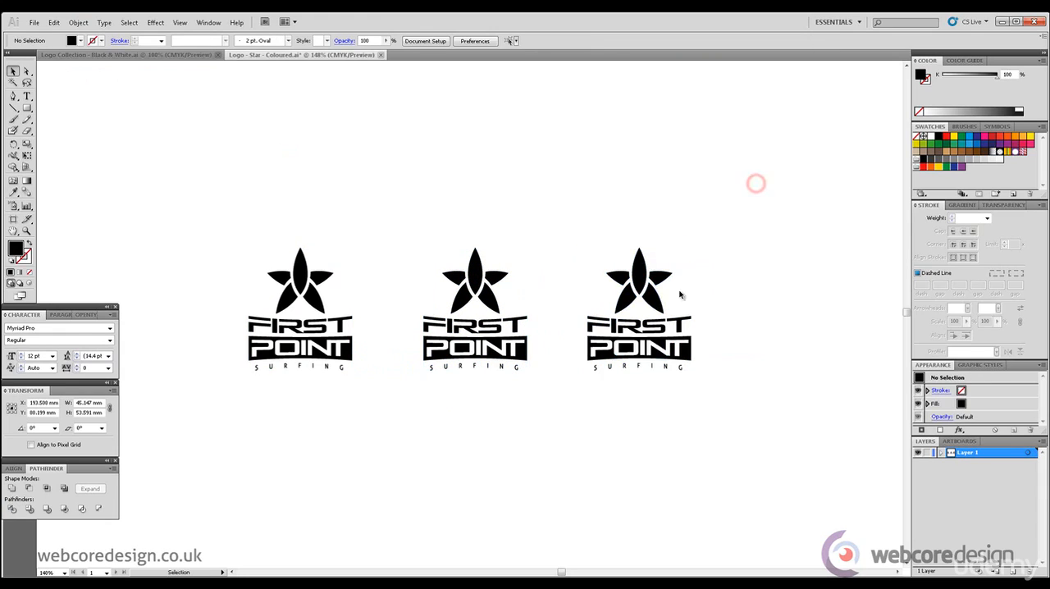
click(657, 273)
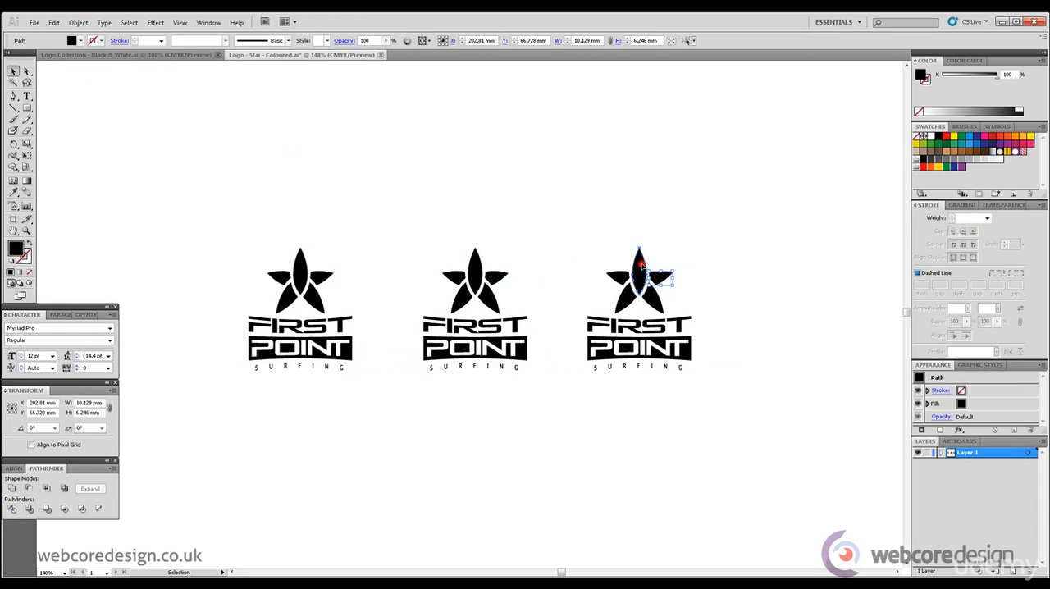
click(747, 220)
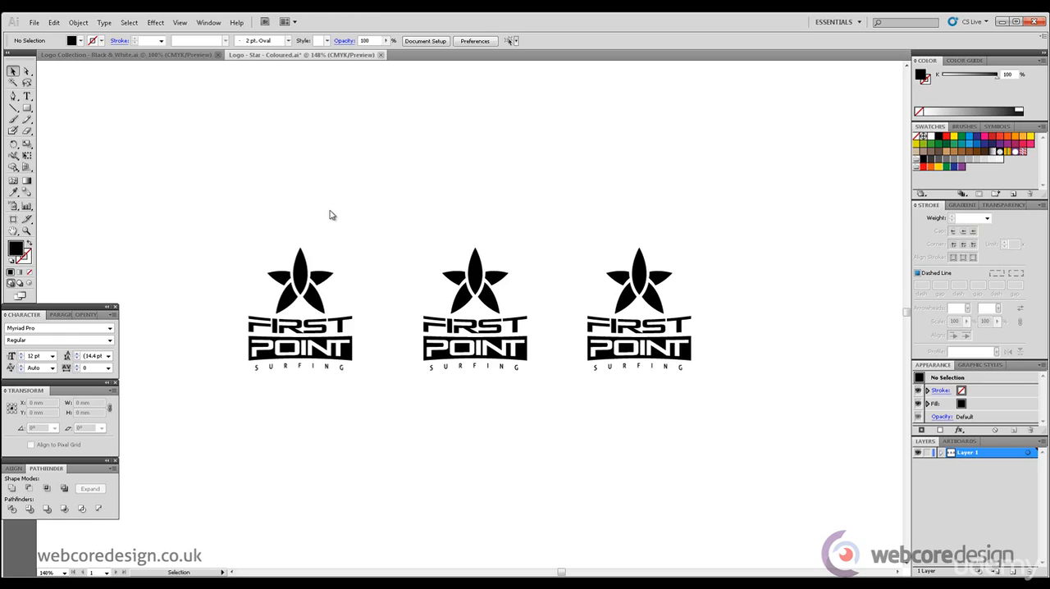
Step: Fill the central petal of the first logo's star with dark blue, CMYK 100, 80, 0, 9
click(305, 268)
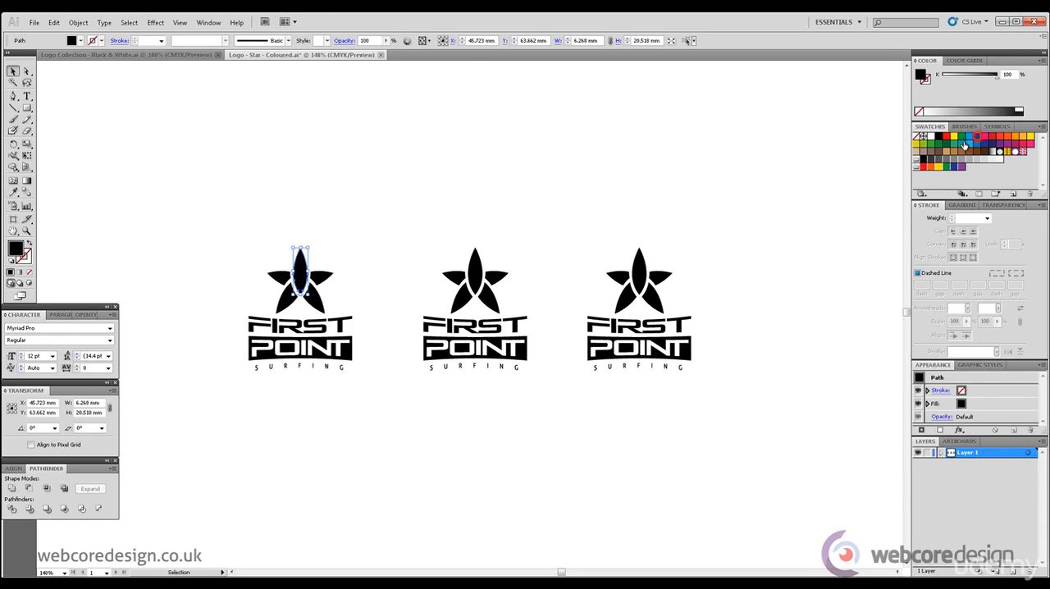
click(972, 138)
drag(995, 84, 948, 104)
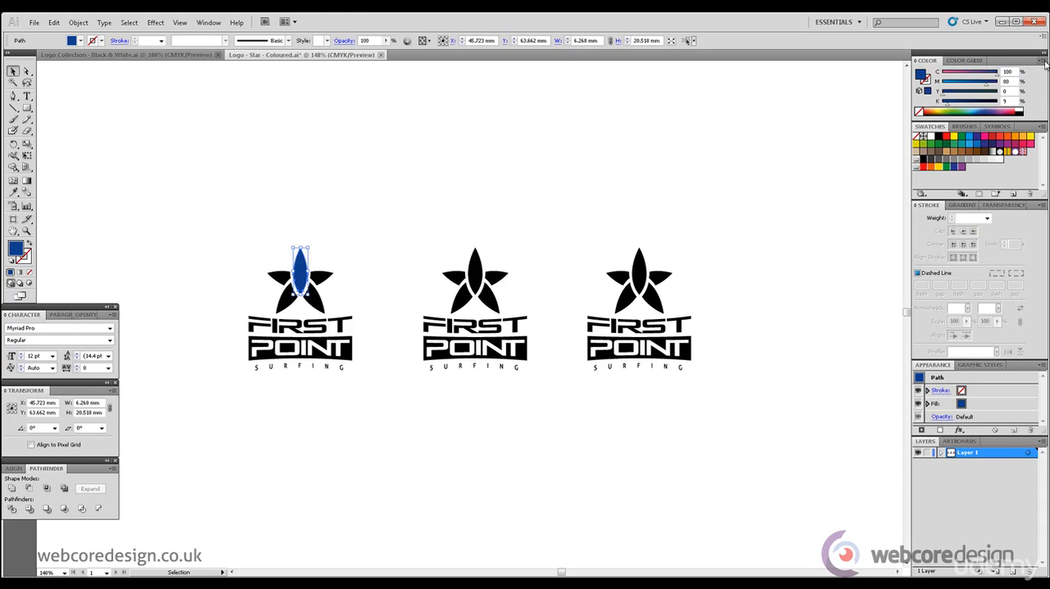
click(1042, 60)
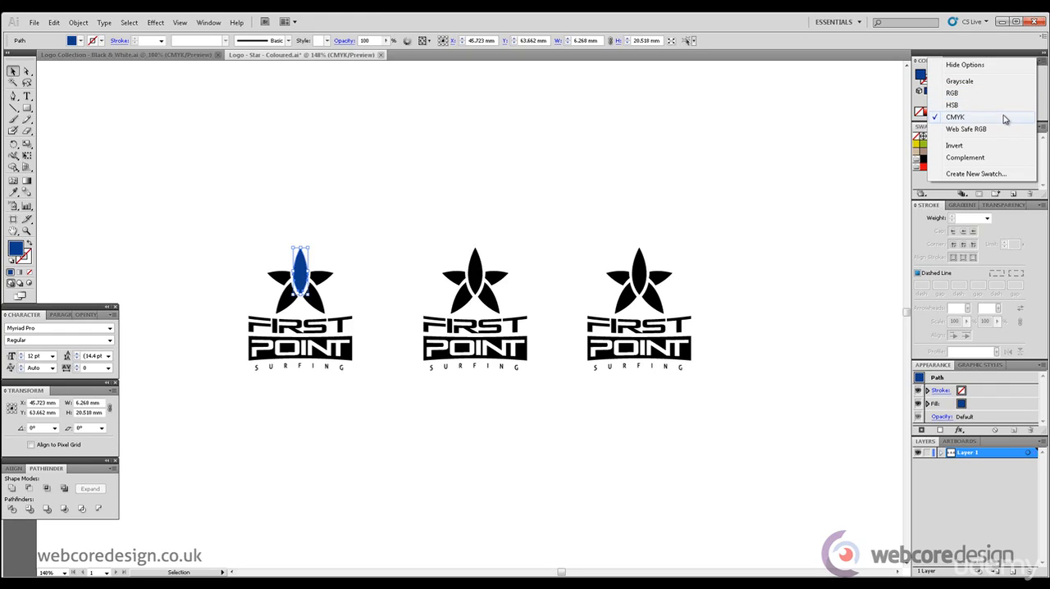
click(837, 156)
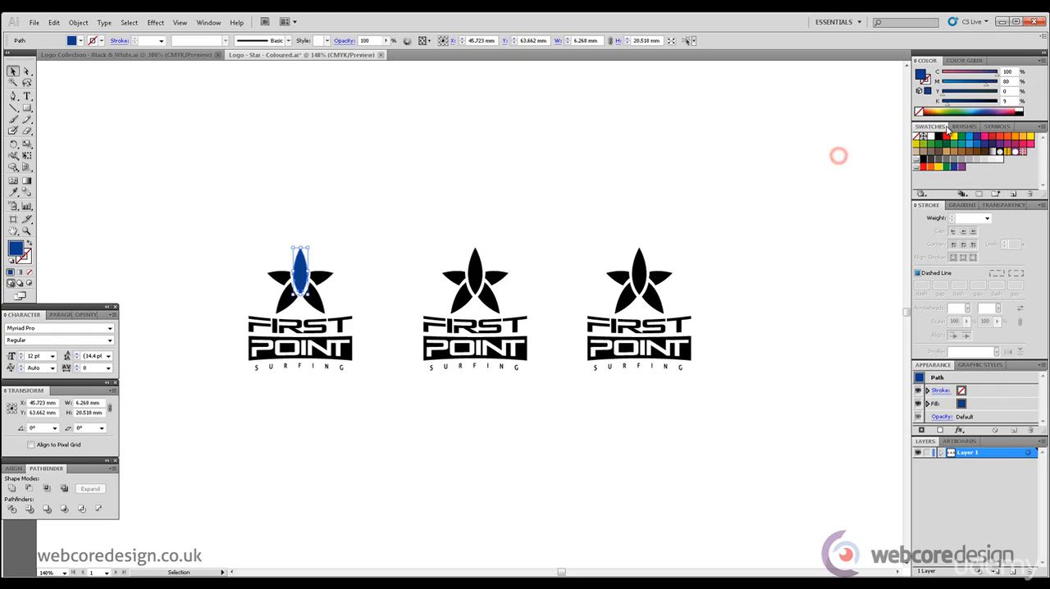
click(403, 227)
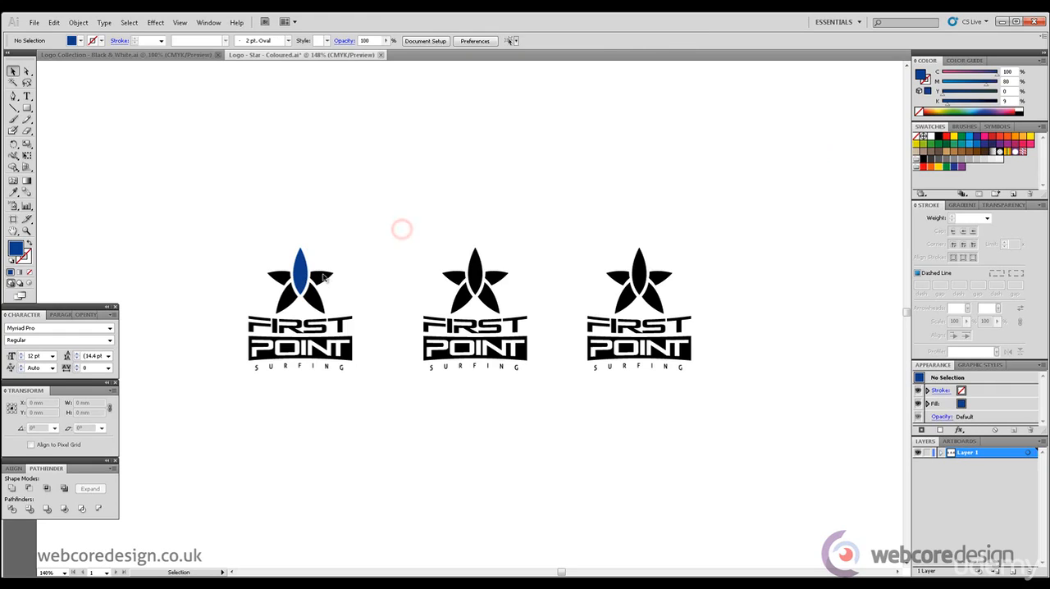
Step: Fill the two side petals of the first logo's star with light blue, CMYK 68, 27, 0, 0
click(323, 277)
shift+click(284, 281)
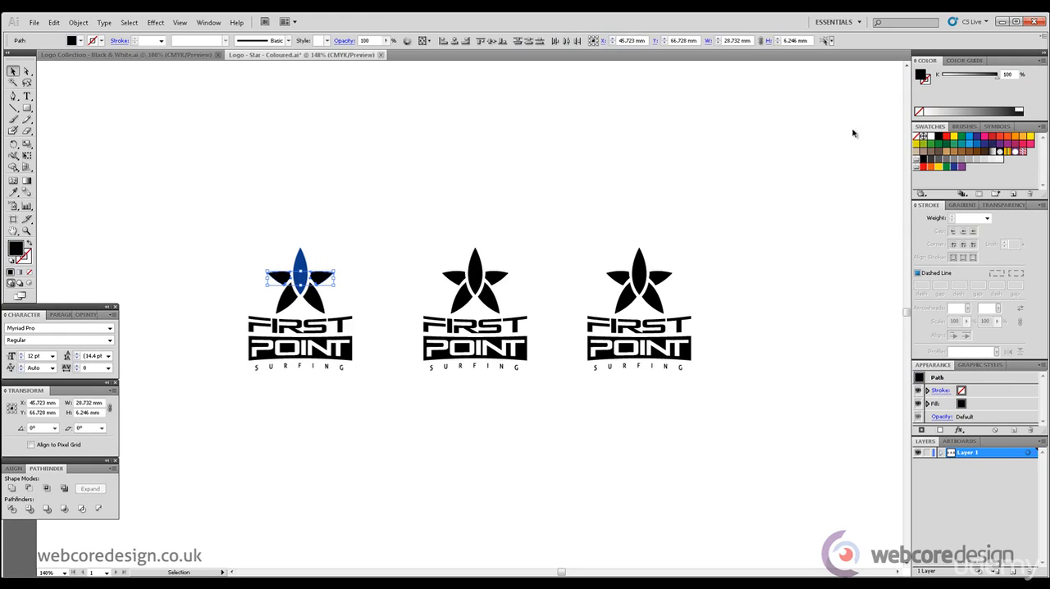
click(976, 149)
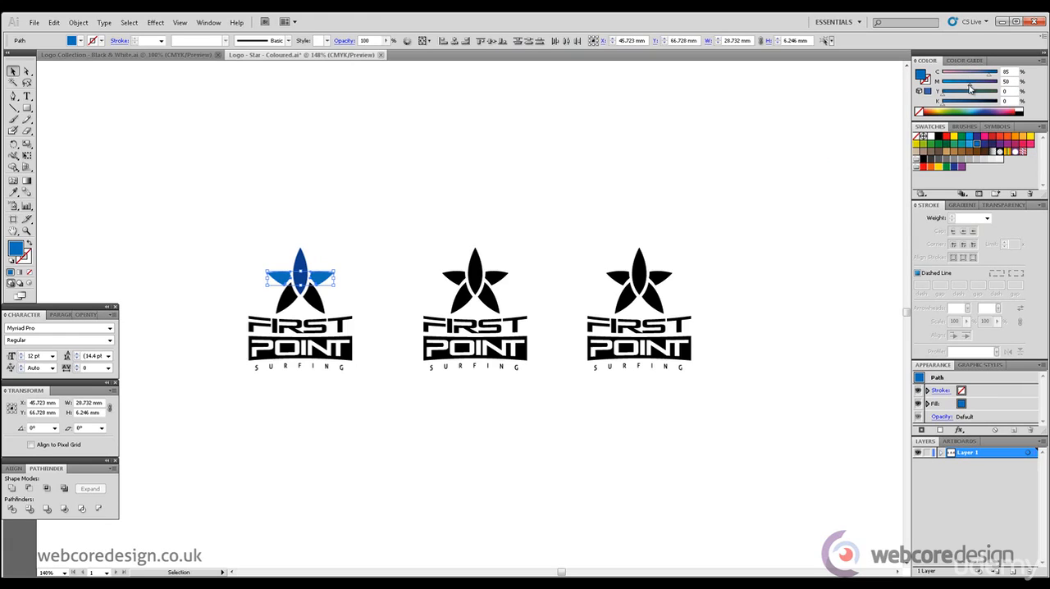
mouse_move(970, 89)
mouse_down()
mouse_move(982, 76)
mouse_move(956, 88)
mouse_up()
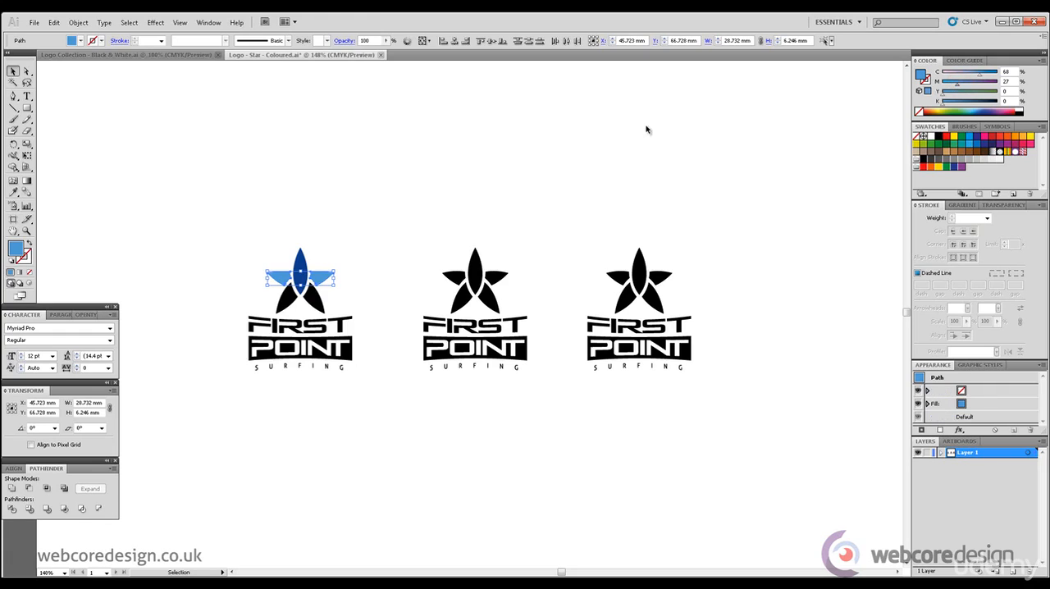
click(504, 136)
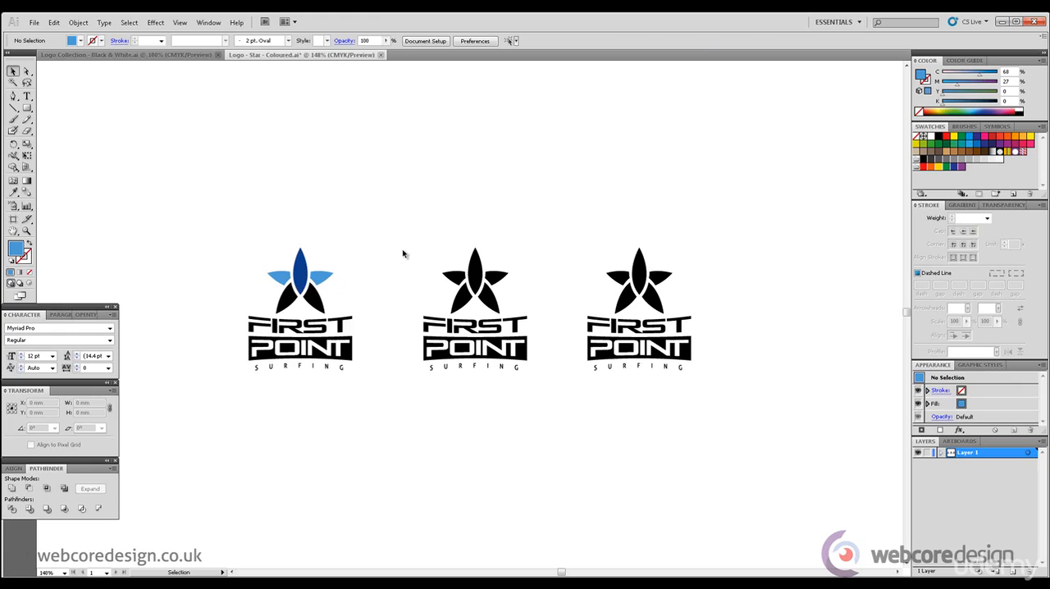
Step: Fill the two lower petals of the first logo's star with orange, CMYK 0, 52, 84, 0
click(27, 72)
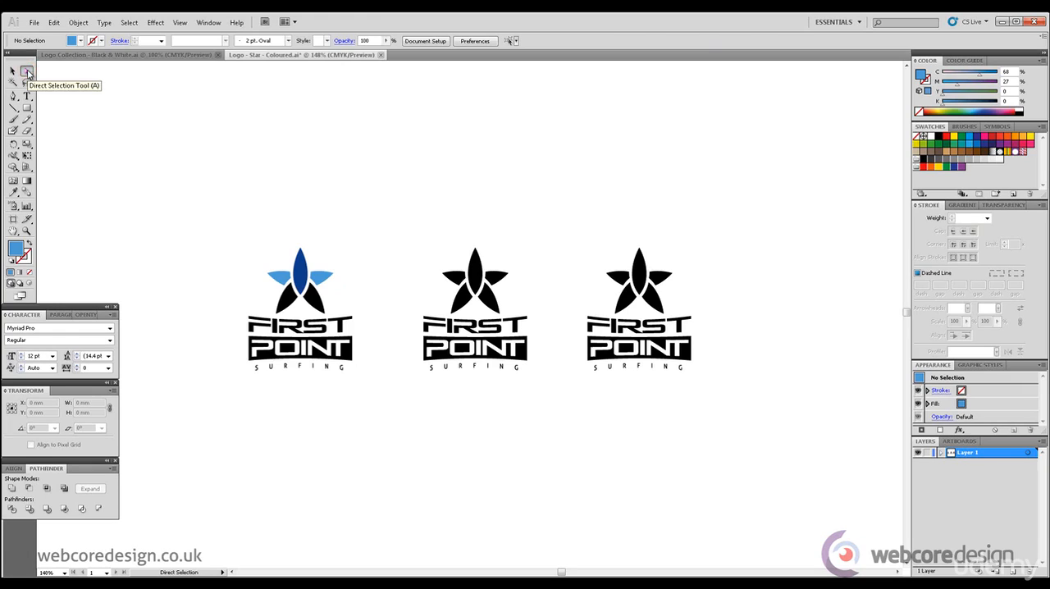
click(13, 72)
click(287, 300)
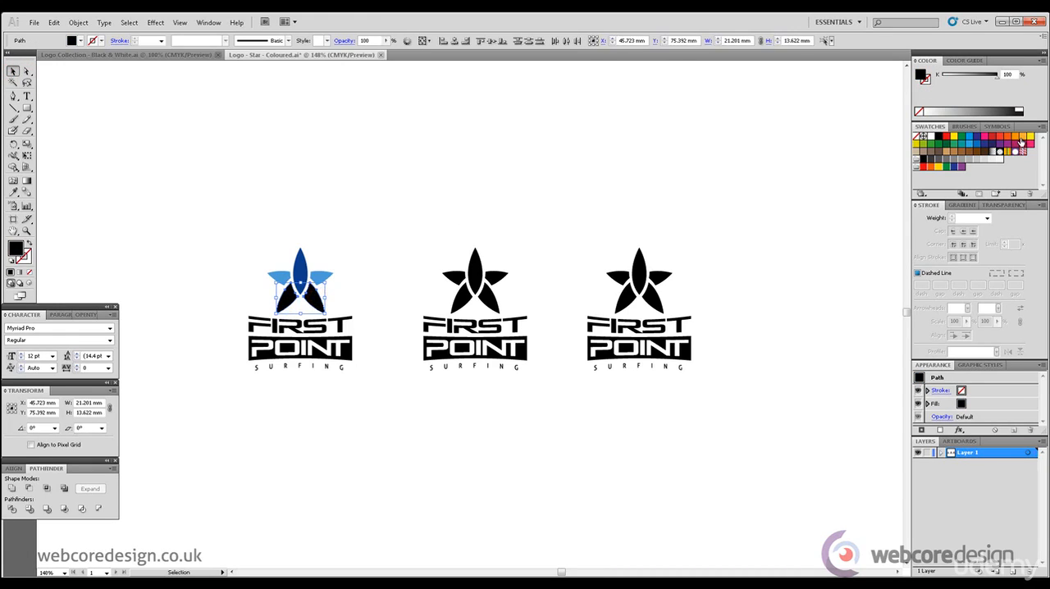
click(1022, 141)
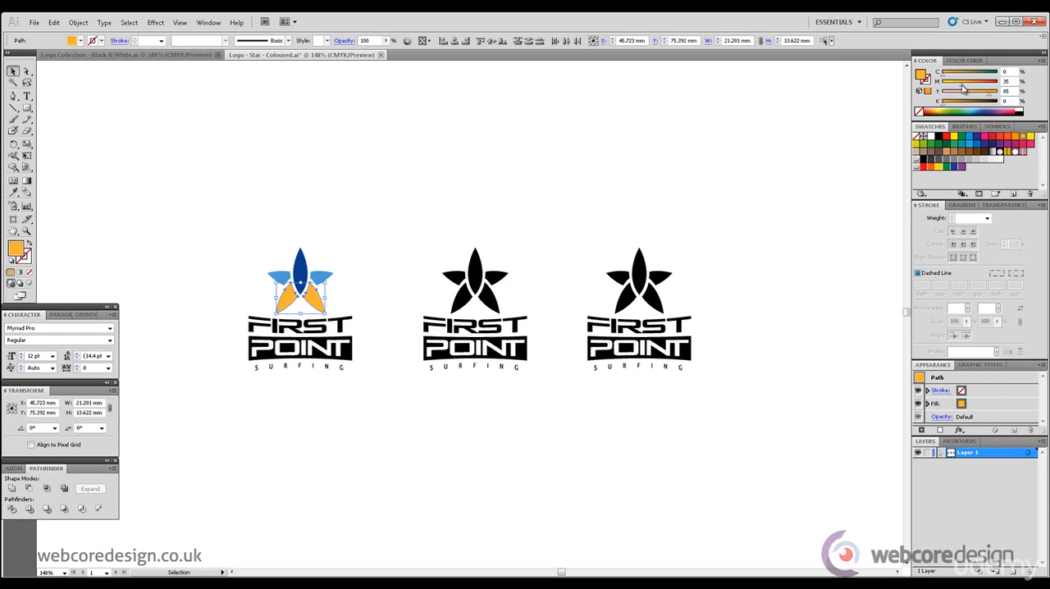
drag(961, 85, 986, 96)
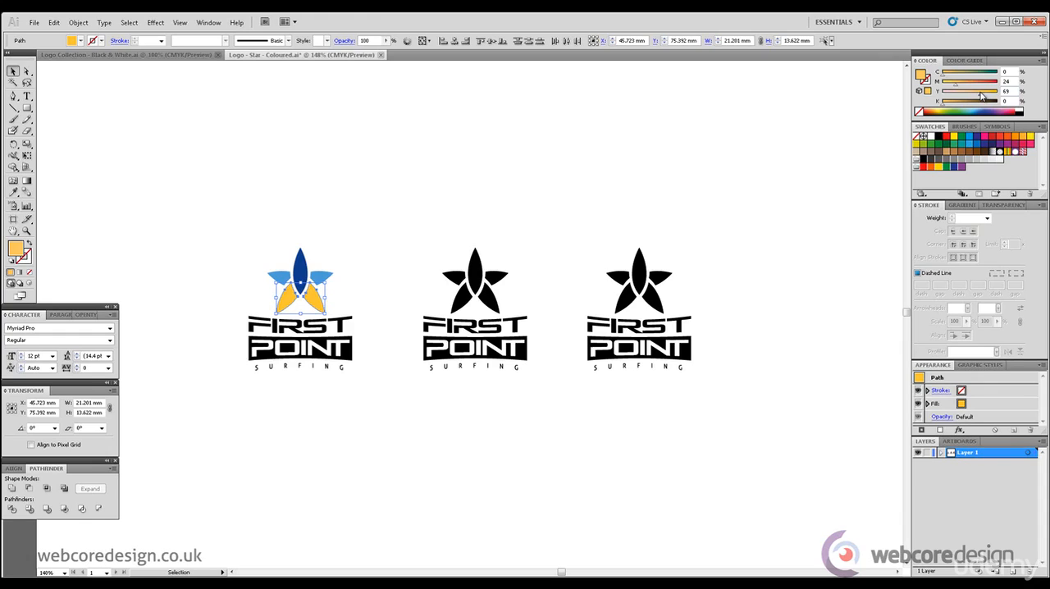
mouse_move(981, 96)
mouse_down()
mouse_move(955, 85)
mouse_move(974, 96)
mouse_up()
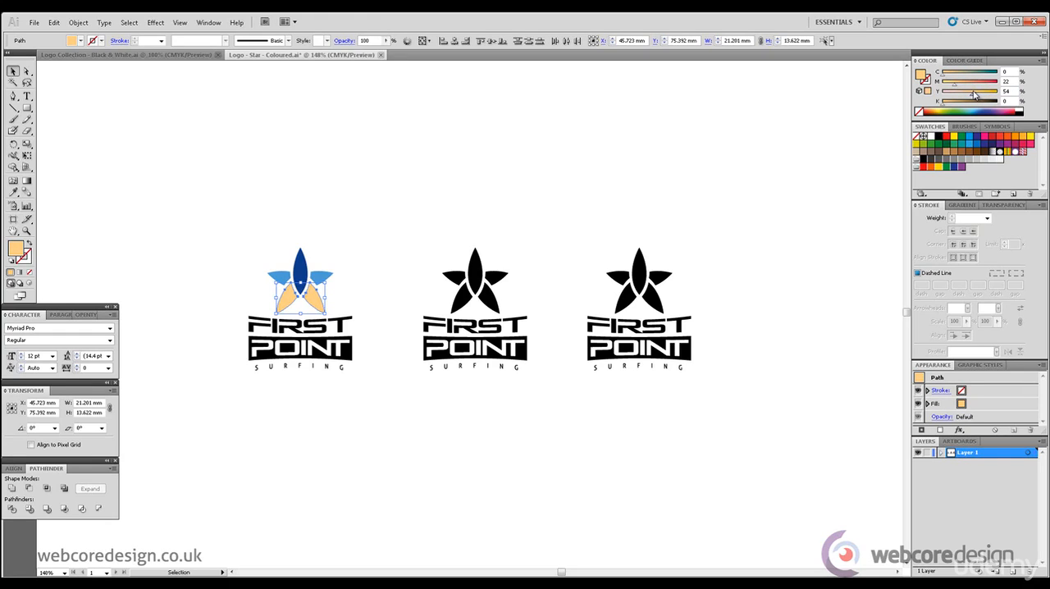
drag(973, 96, 978, 95)
click(967, 87)
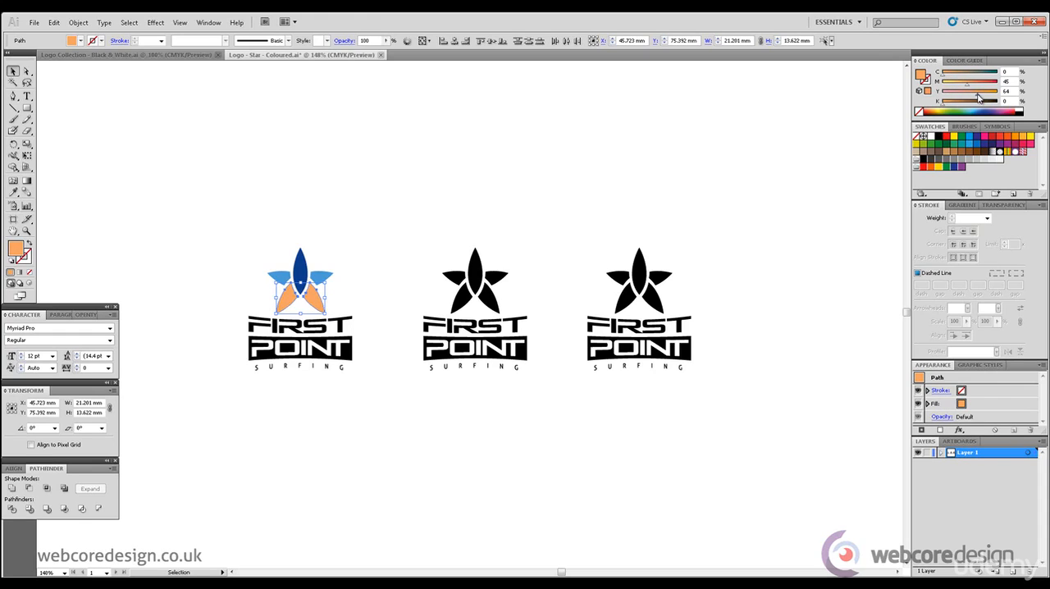
drag(984, 98, 983, 96)
click(961, 83)
drag(984, 95, 972, 87)
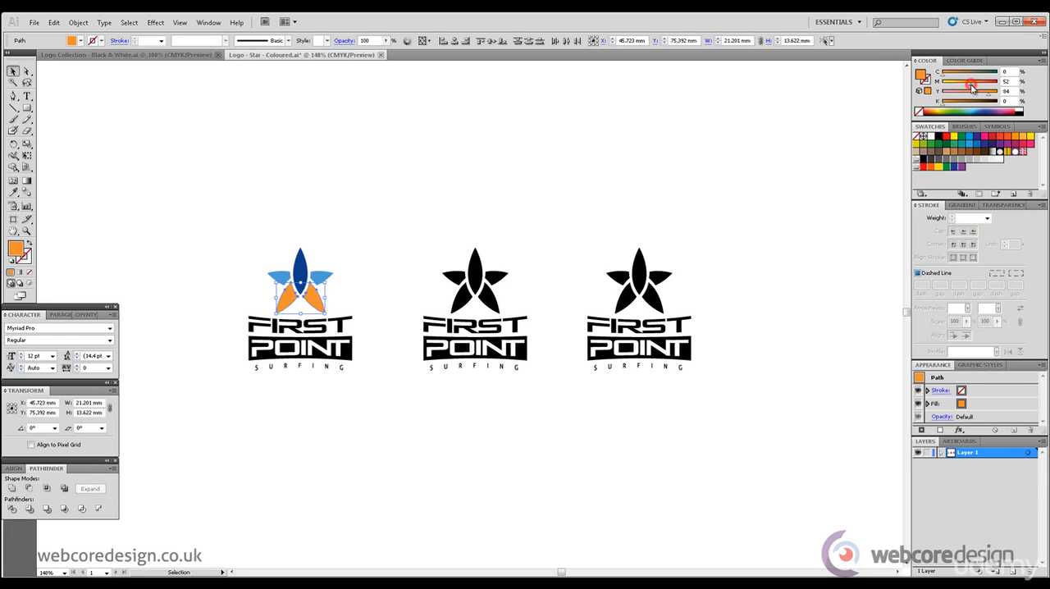
click(501, 212)
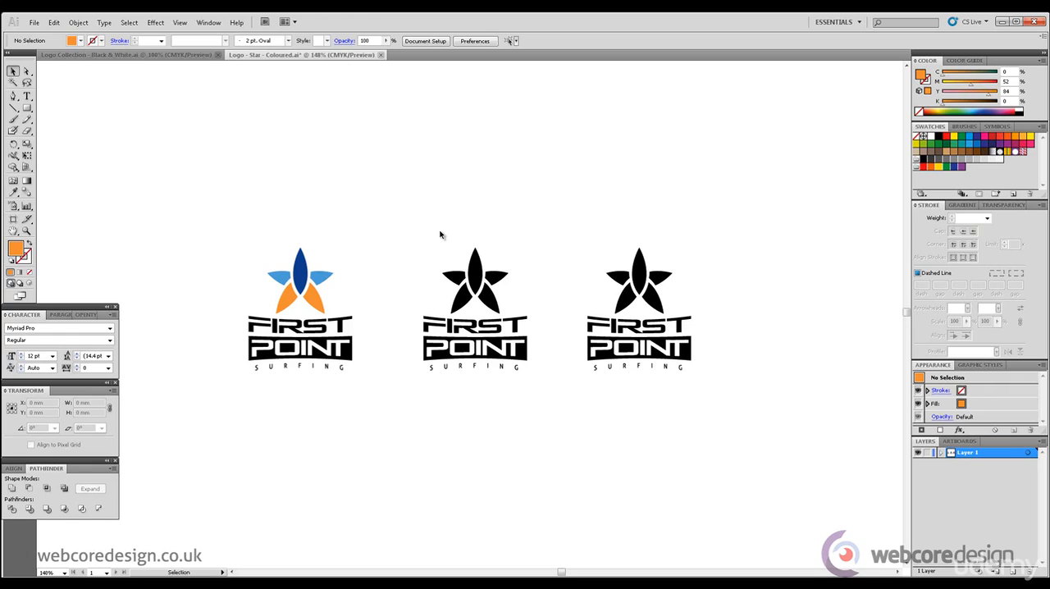
Step: Ungroup the lettering of the first logo so the word FIRST can be selected separately
click(15, 71)
drag(212, 324, 367, 385)
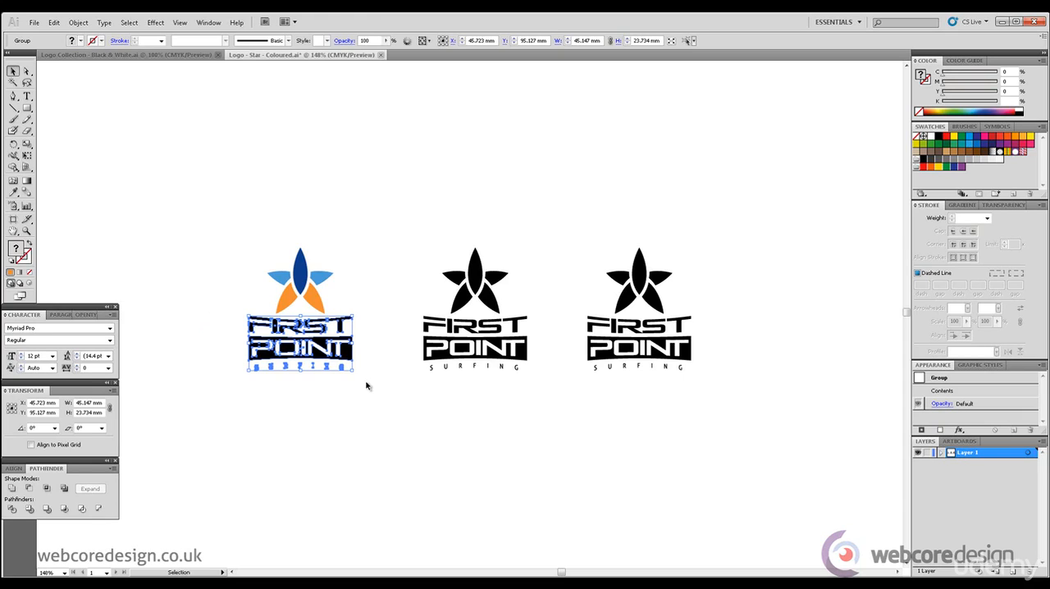
click(347, 236)
drag(357, 326, 251, 327)
click(77, 22)
click(97, 74)
Step: Fill the word FIRST in the first logo with the dark blue sampled from the star's central petal
drag(371, 314, 243, 336)
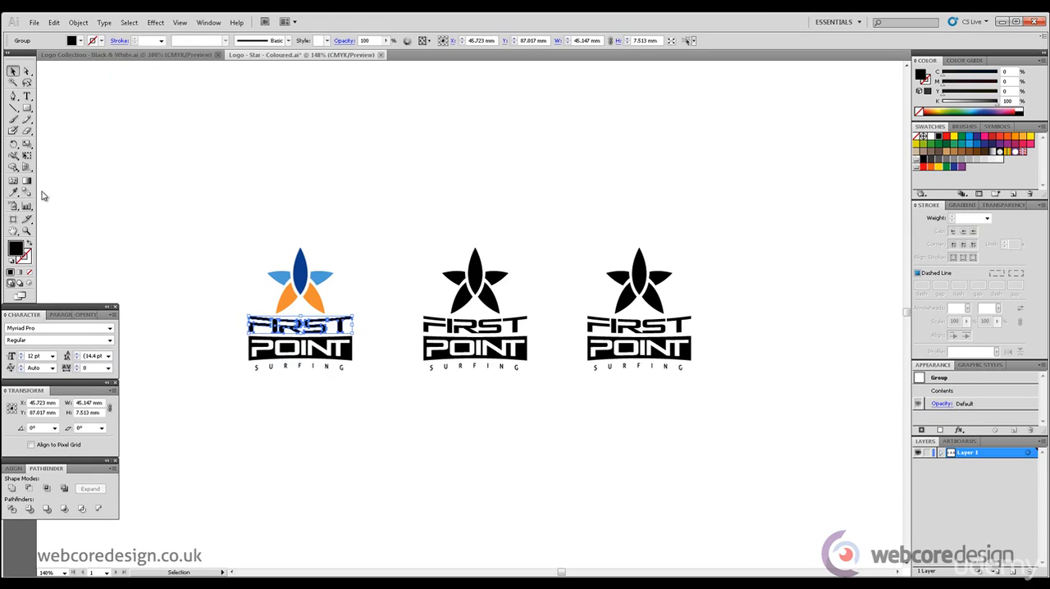
click(13, 192)
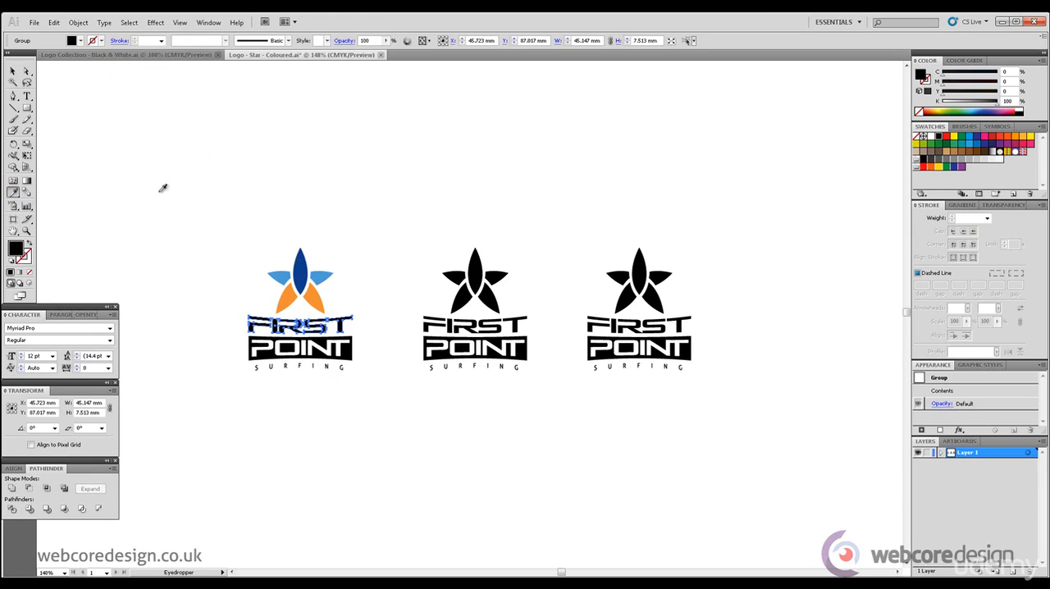
click(305, 260)
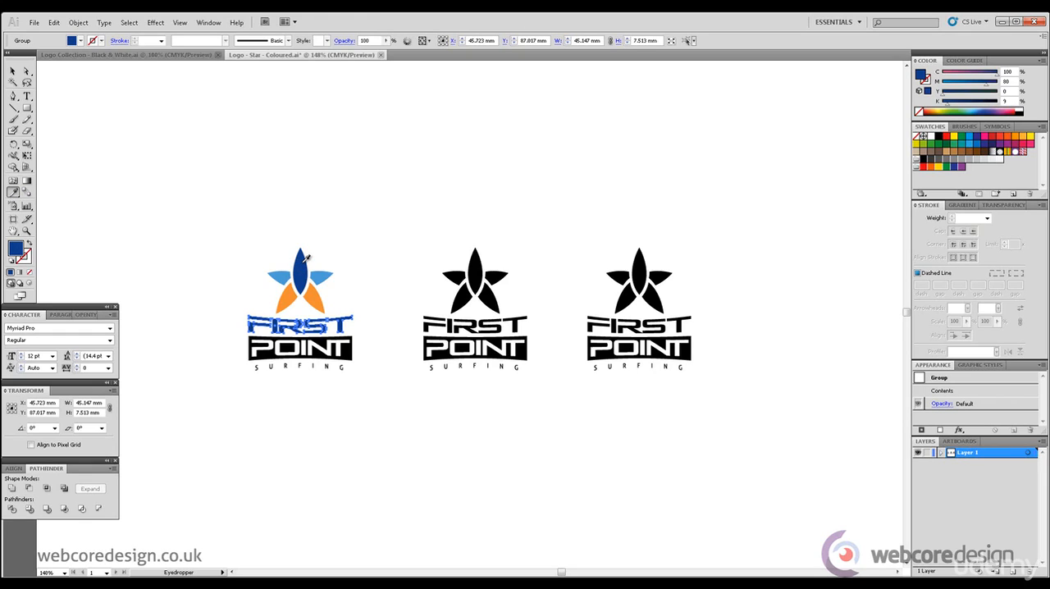
Step: Fill the POINT panel of the first logo with the dark blue sampled from the central petal
click(26, 73)
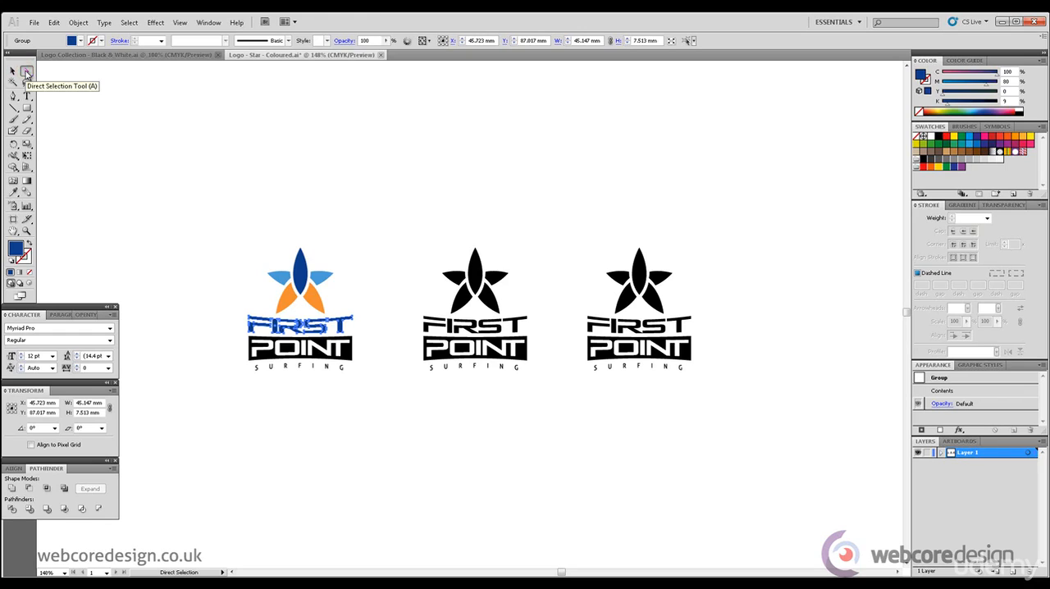
click(350, 359)
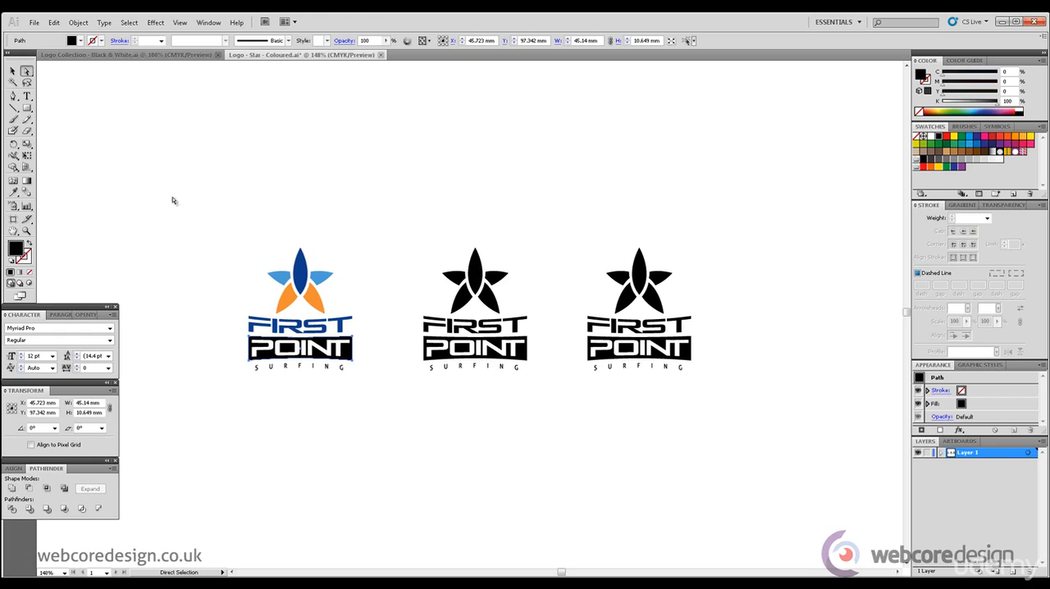
click(13, 192)
click(304, 267)
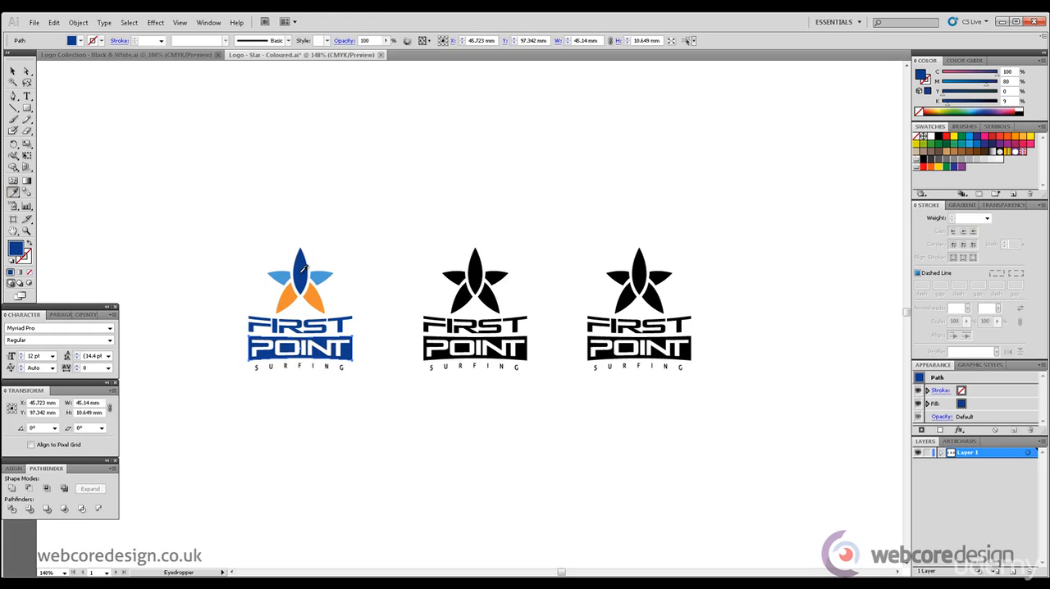
Step: Fill the word SURFING in the first logo with the central petal's dark blue and deselect it
click(13, 70)
click(268, 367)
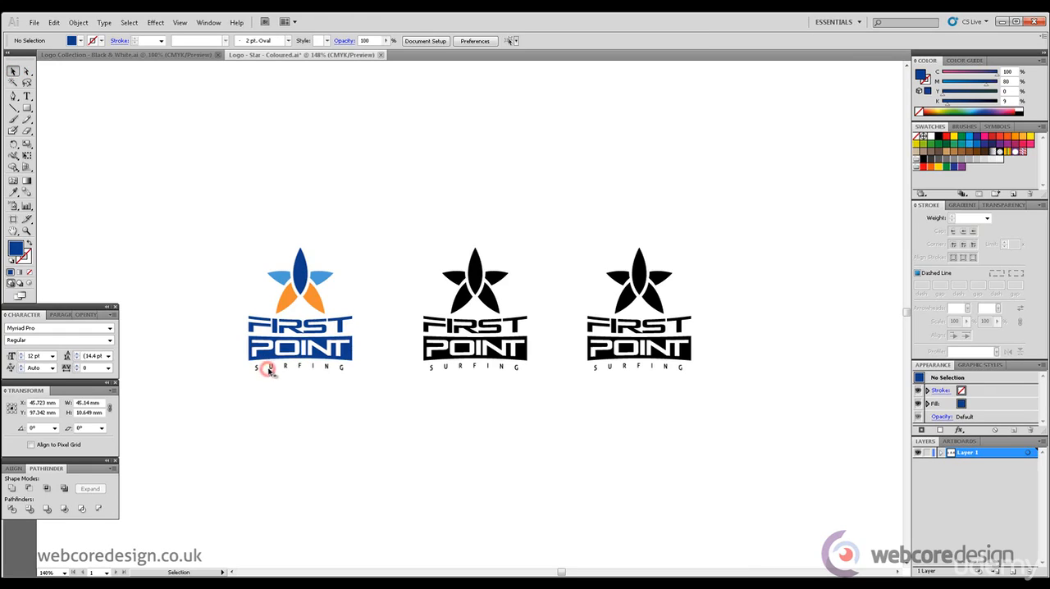
click(13, 191)
click(301, 266)
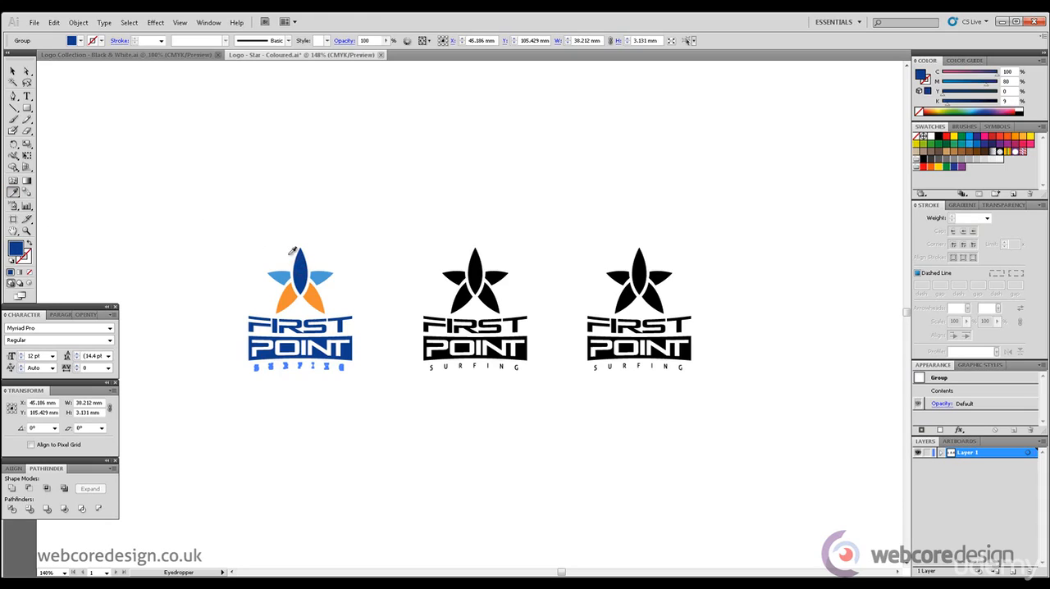
click(12, 72)
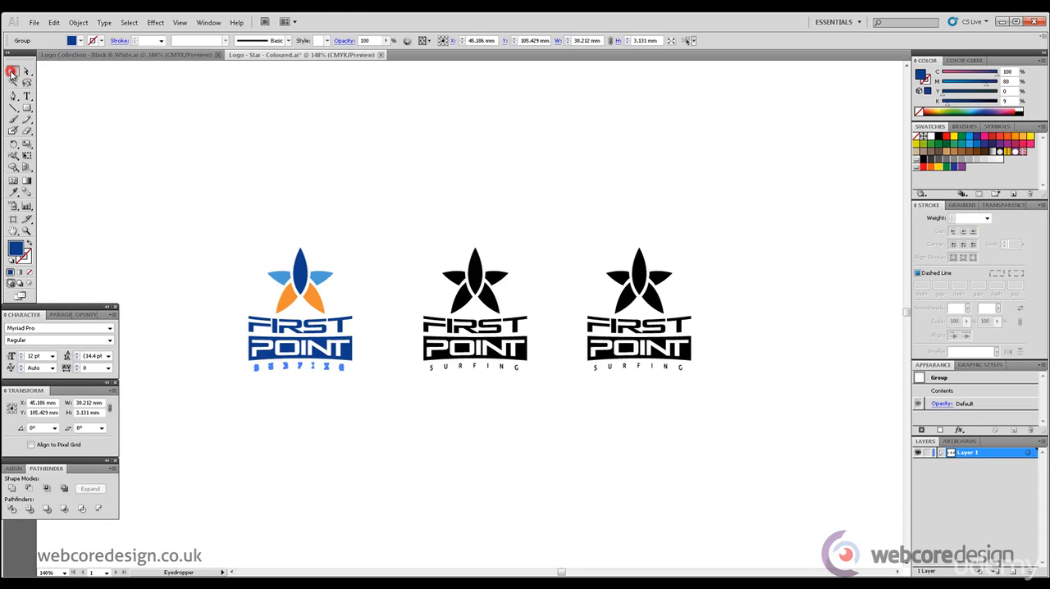
click(236, 189)
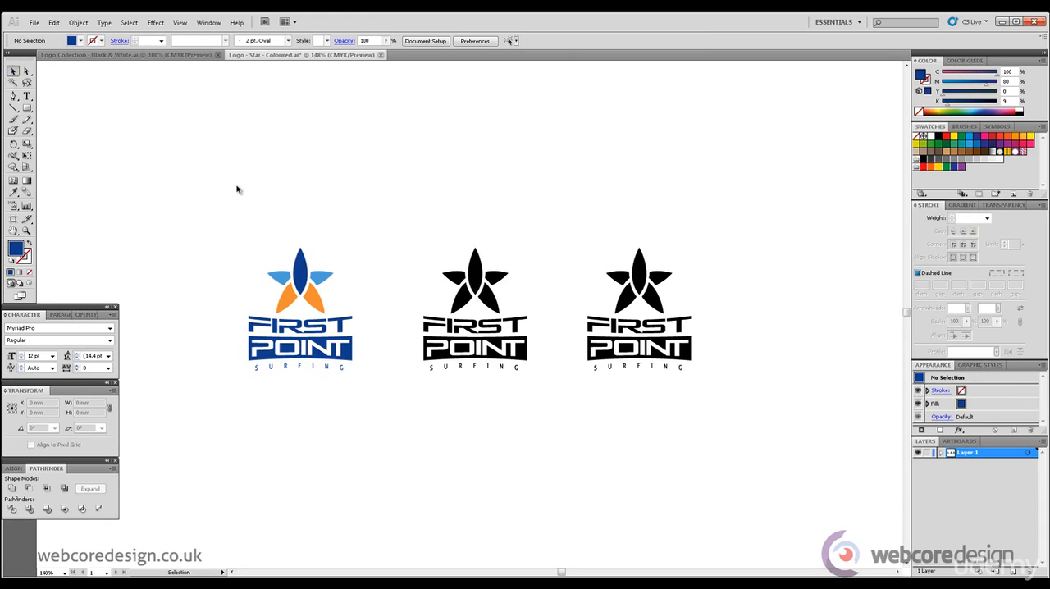
Step: Darken the first logo's lettering, POINT panel and central petal together by setting their fill's black to 46%
click(26, 72)
drag(353, 377, 241, 365)
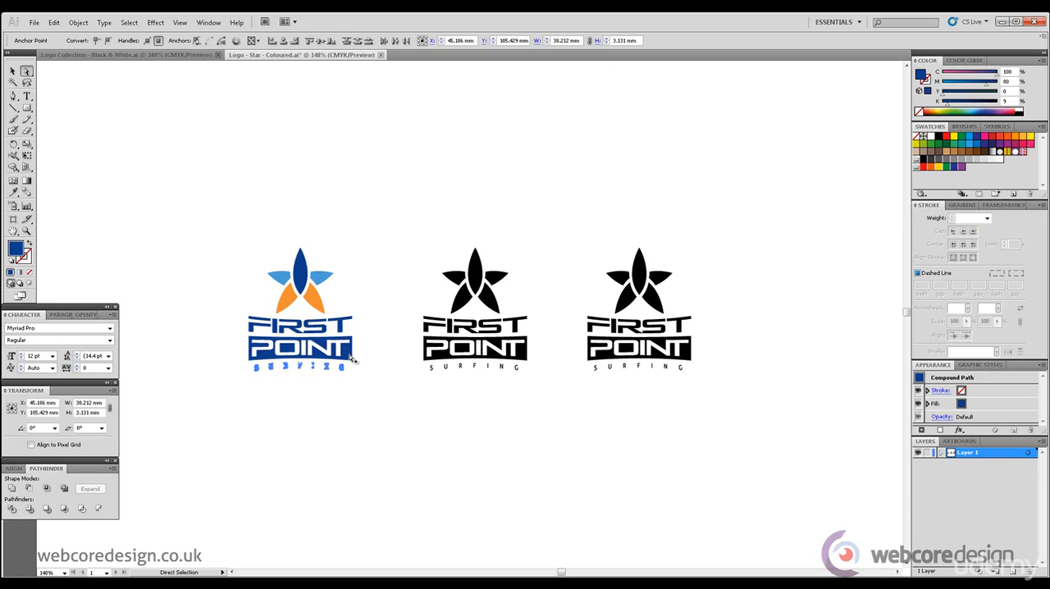
shift+click(355, 351)
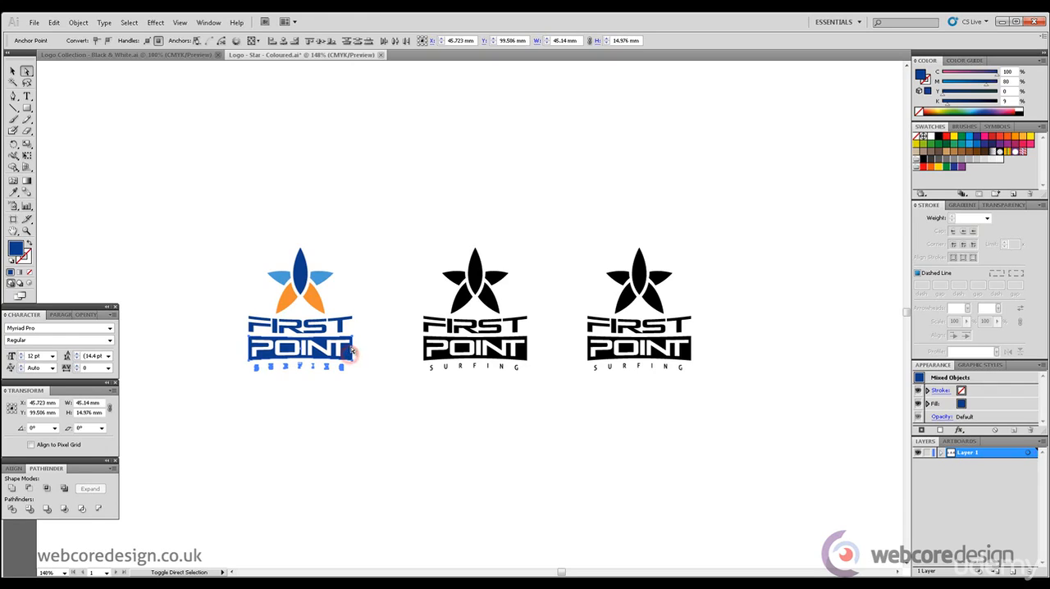
drag(353, 320, 207, 323)
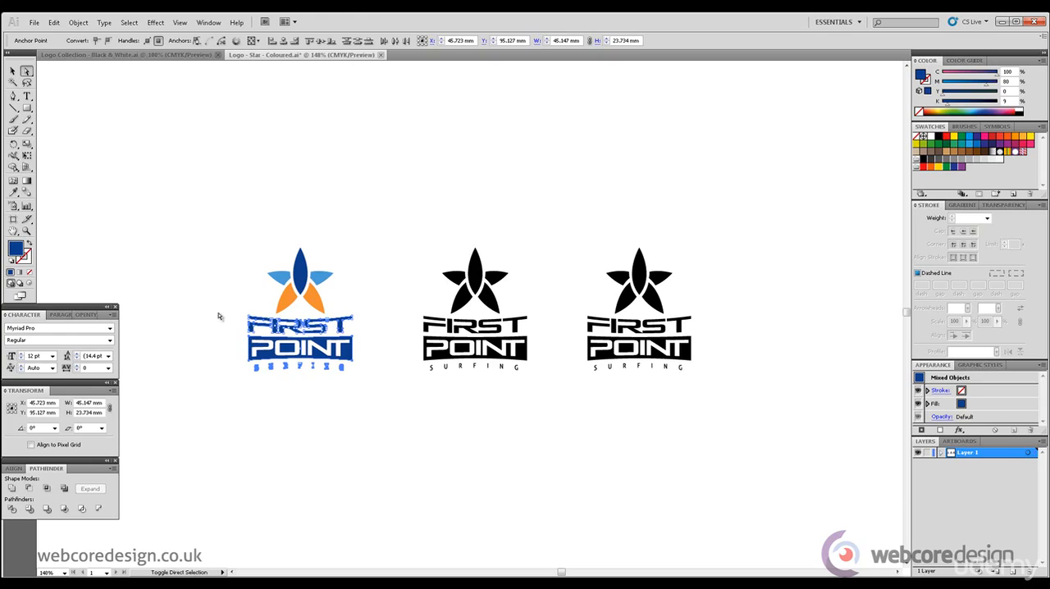
shift+click(302, 279)
drag(949, 105, 969, 108)
click(599, 202)
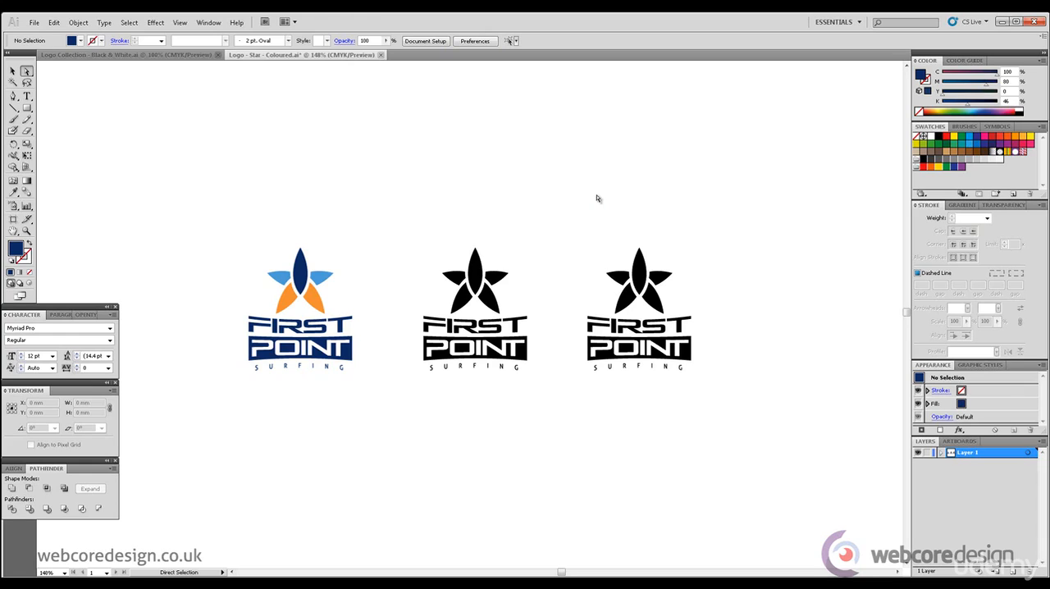
Step: Set the cyan of the first logo's two side petals to 80%, keeping the other colour components
click(323, 276)
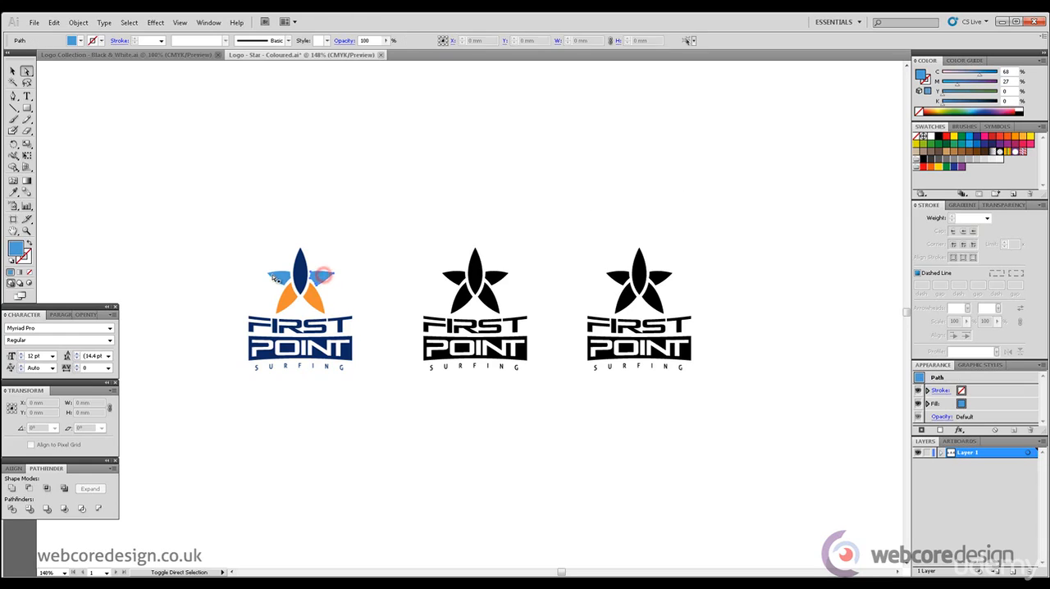
shift+click(273, 275)
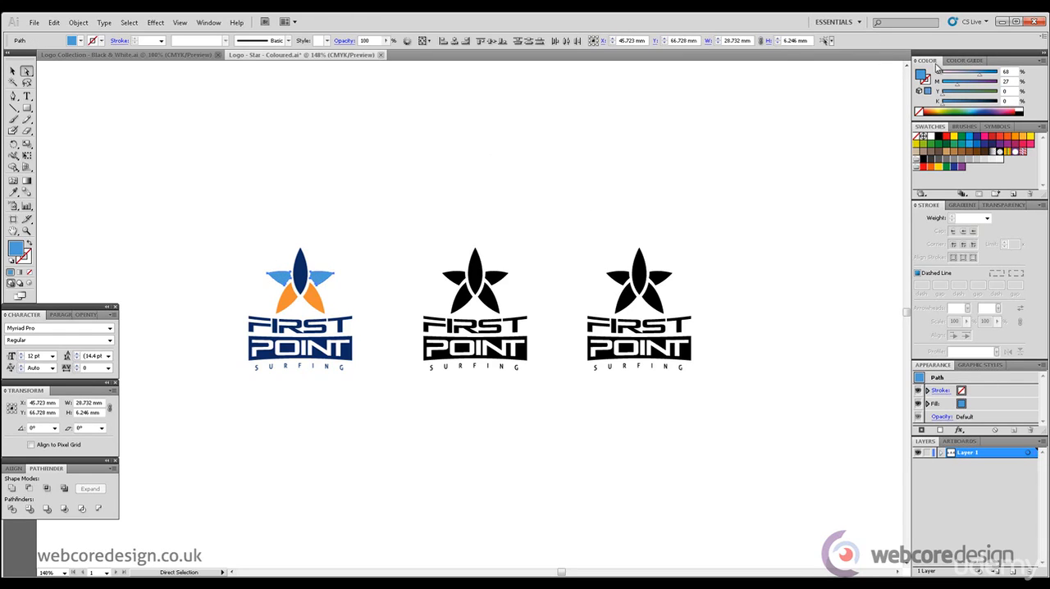
drag(985, 75, 988, 74)
click(502, 179)
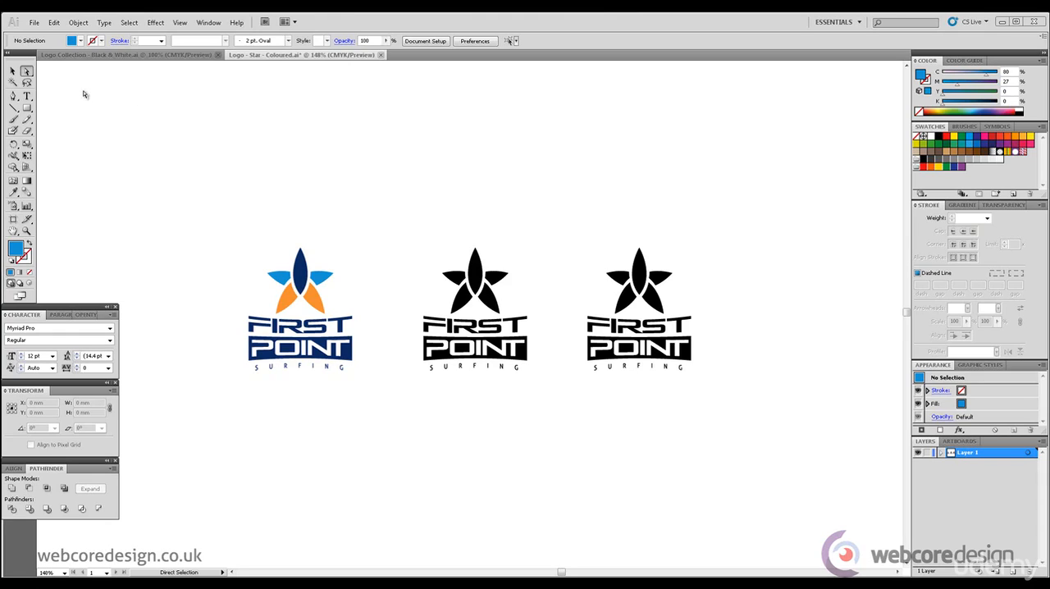
Step: Fill the central petal of the second logo's star with mid blue, CMYK 76, 48, 10, 0
click(478, 272)
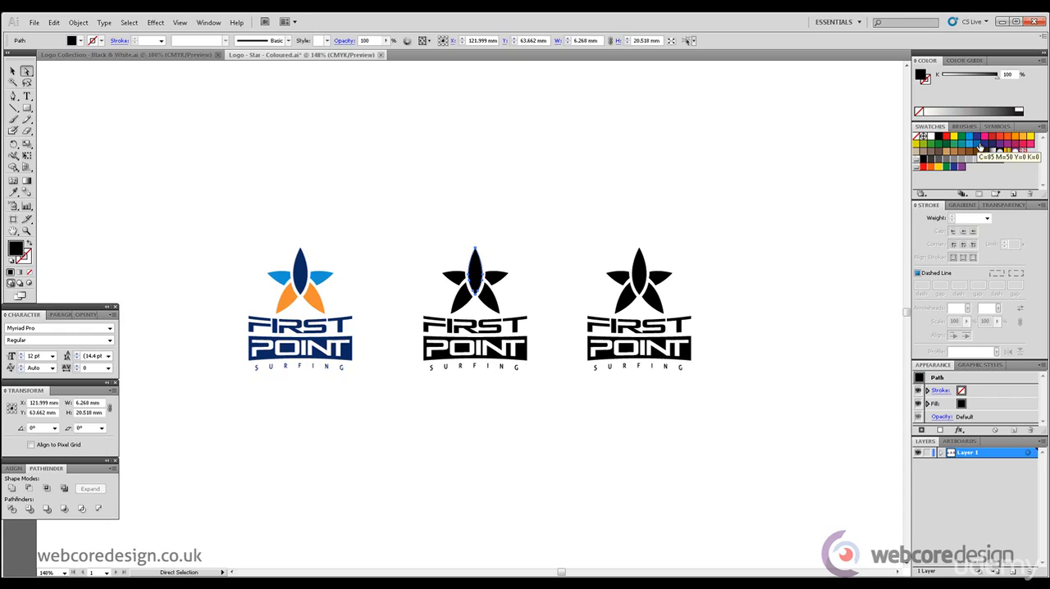
click(980, 147)
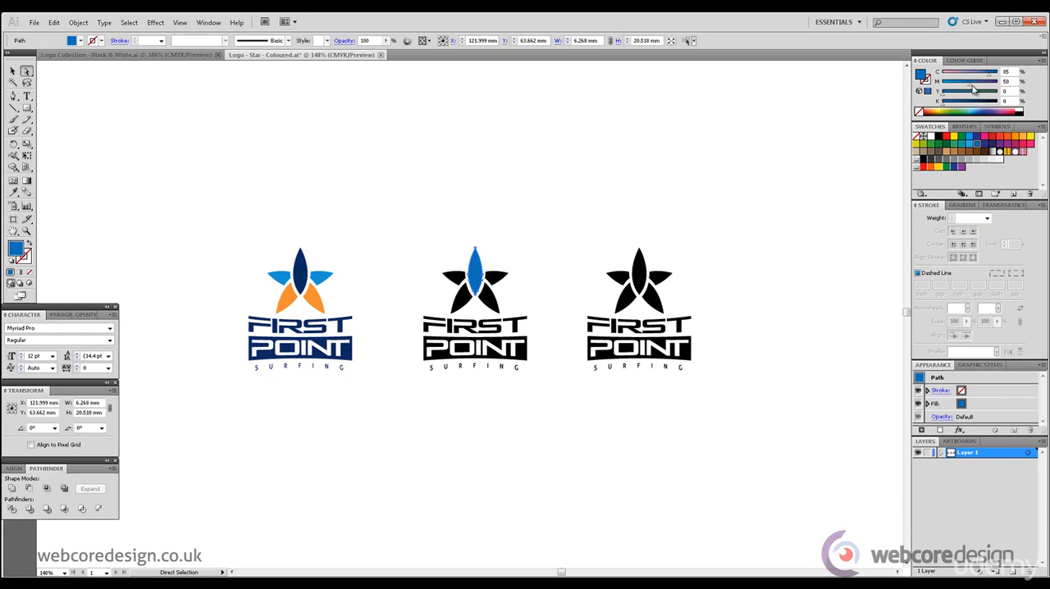
mouse_move(969, 85)
mouse_down()
mouse_move(948, 97)
mouse_move(949, 81)
mouse_move(982, 73)
mouse_up()
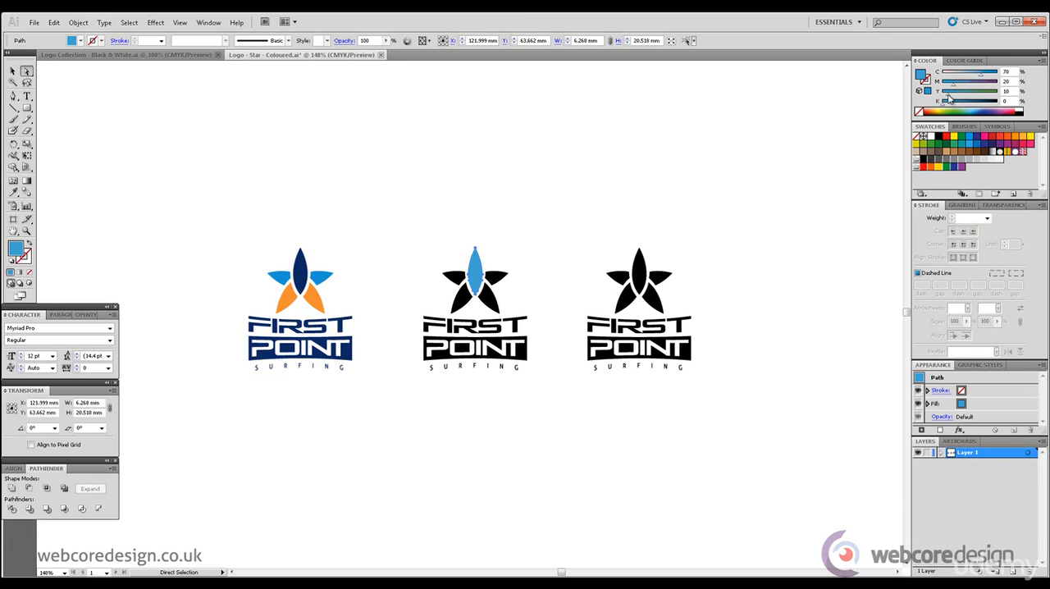
drag(952, 83, 987, 76)
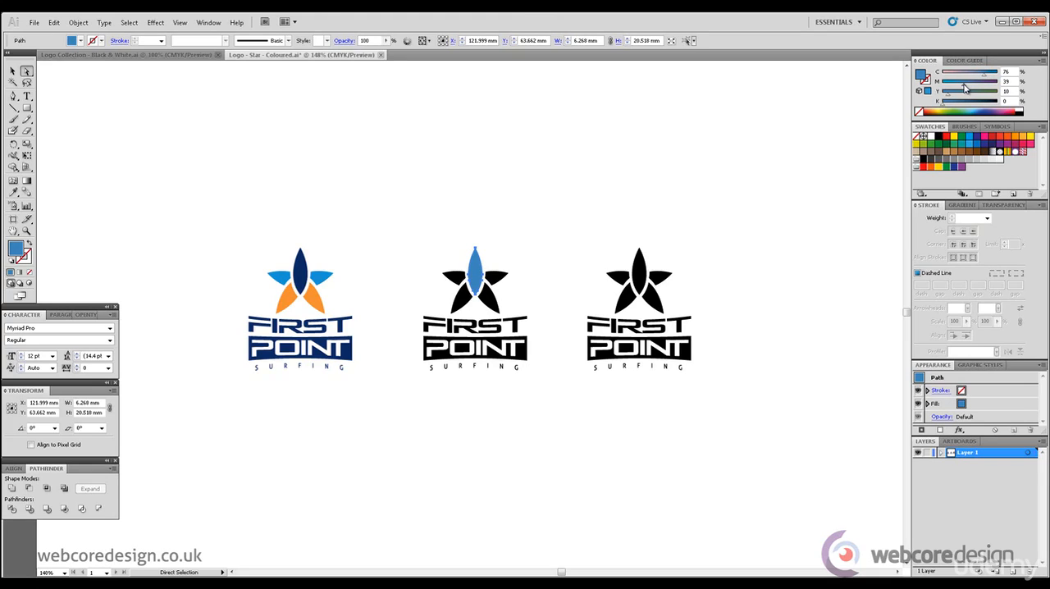
drag(965, 84, 971, 88)
click(559, 210)
click(476, 272)
click(363, 583)
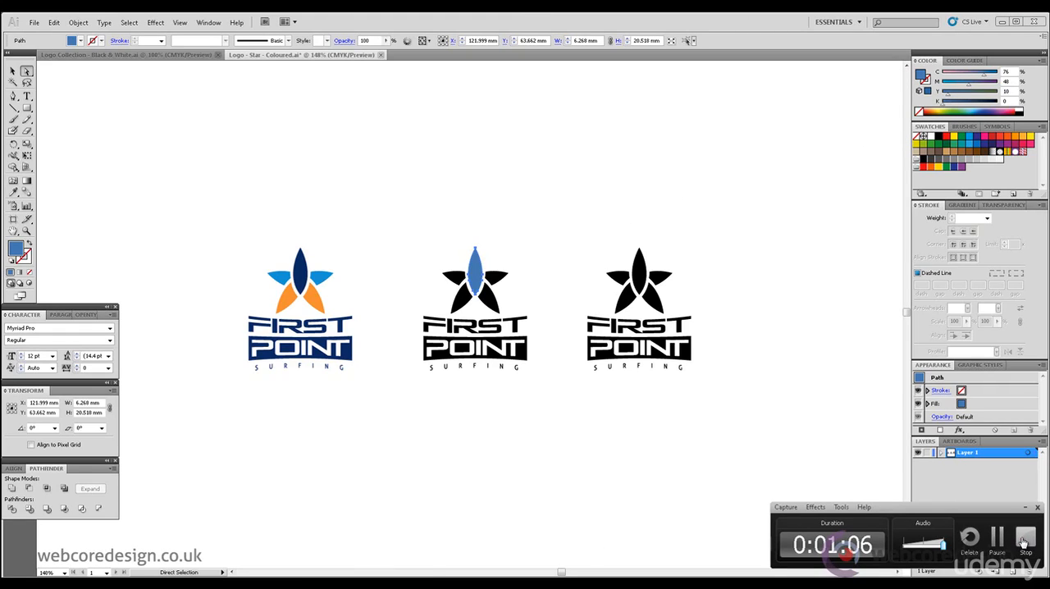
click(1023, 543)
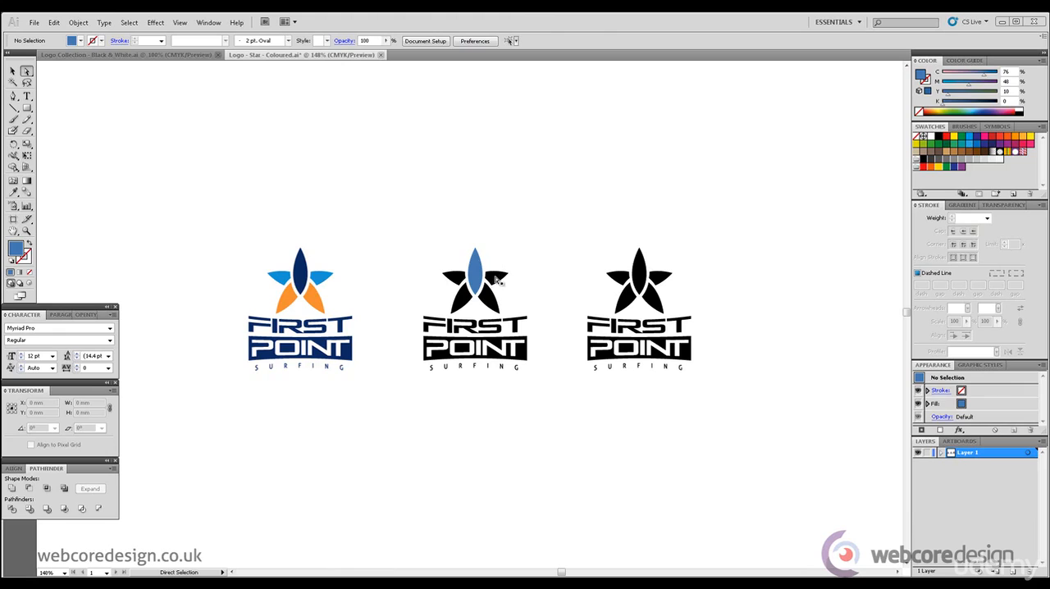
Step: Fill the two side petals of the second logo's star with deep blue, CMYK 100, 91, 24, 0
click(498, 277)
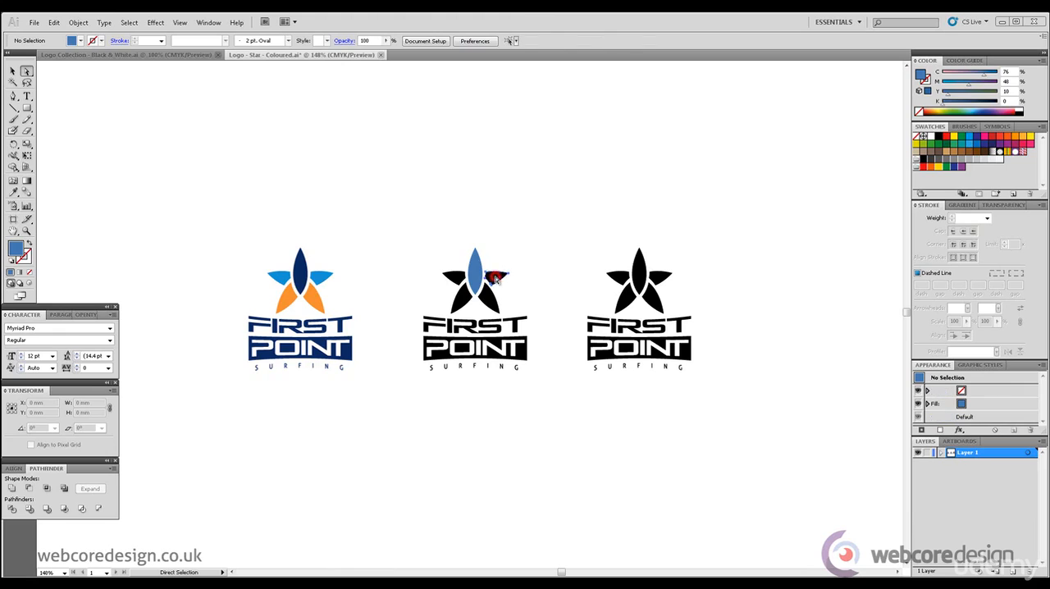
shift+click(454, 282)
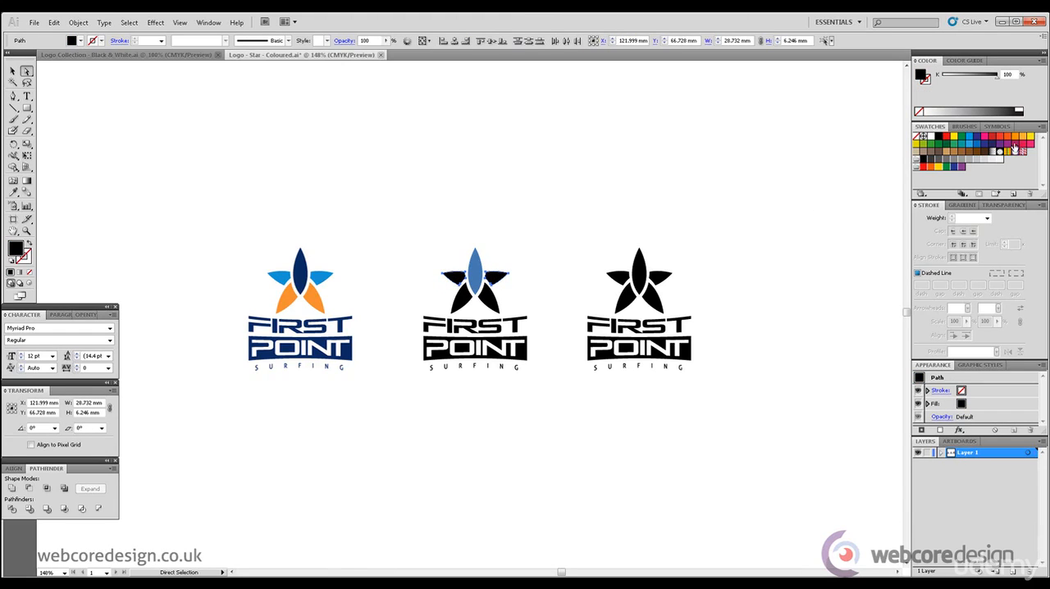
click(984, 145)
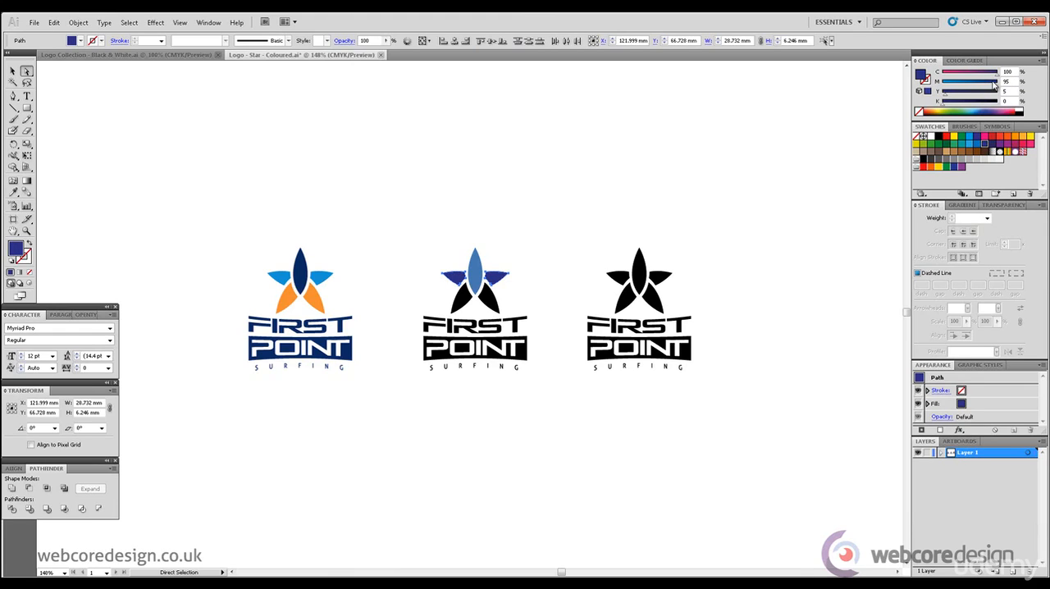
mouse_move(993, 85)
mouse_down()
mouse_move(951, 94)
mouse_move(972, 84)
mouse_up()
drag(977, 85, 984, 86)
drag(983, 86, 991, 90)
drag(988, 83, 992, 84)
drag(952, 96, 956, 97)
click(543, 237)
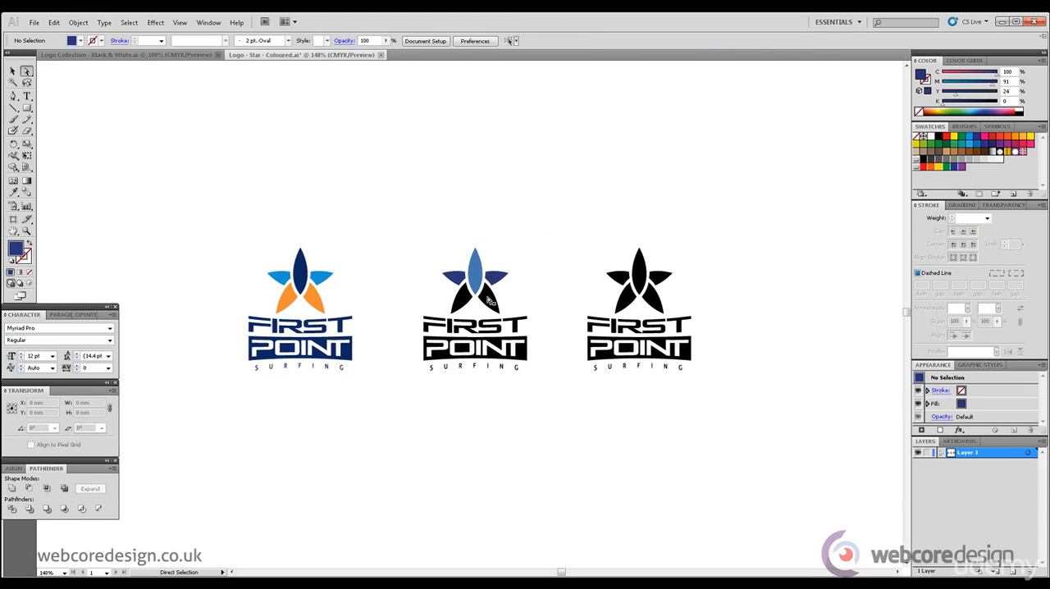
Step: Fill the two lower petals of the second logo's star with pale orange, CMYK 0, 30, 58, 0
click(488, 300)
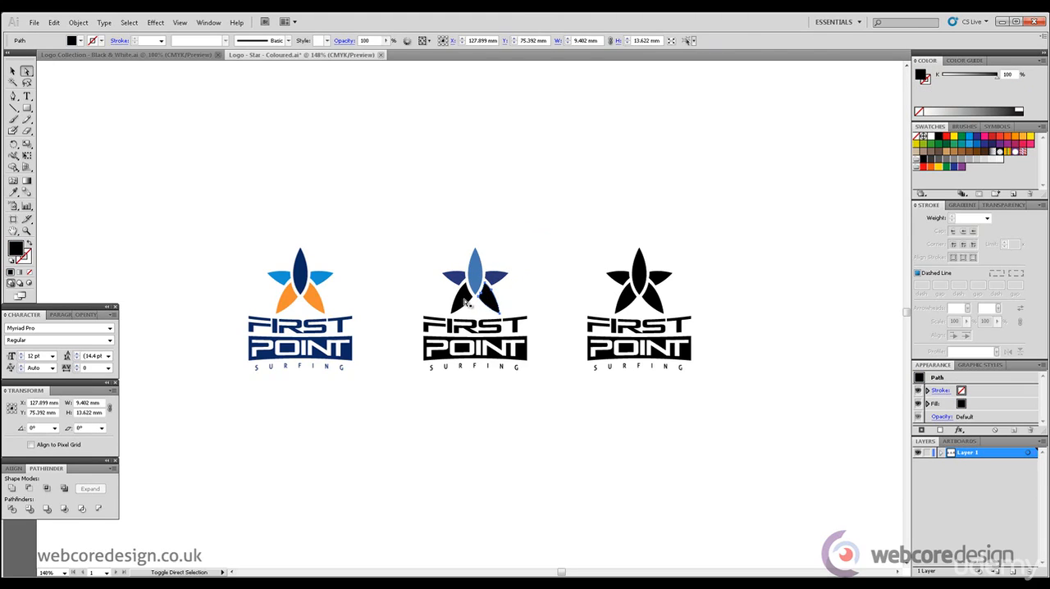
shift+click(465, 303)
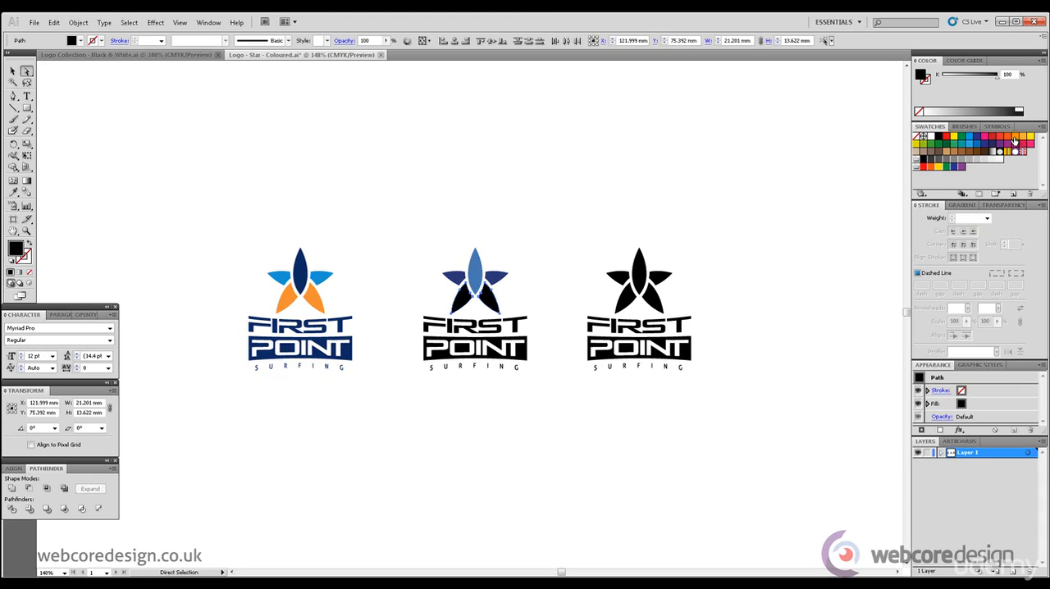
click(1015, 140)
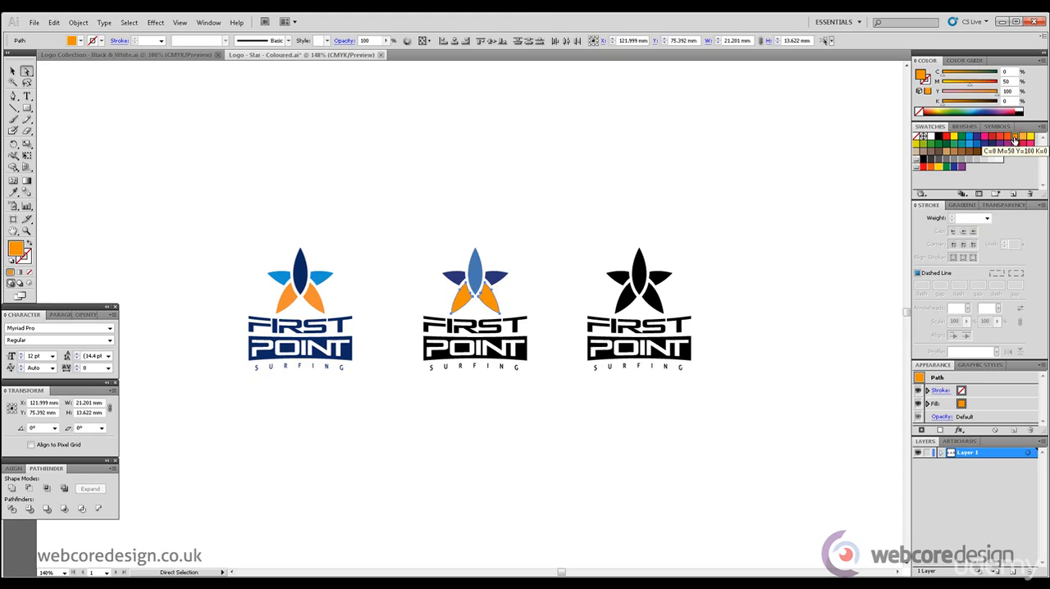
mouse_move(970, 83)
mouse_down()
mouse_move(959, 83)
mouse_move(969, 96)
mouse_move(964, 86)
mouse_up()
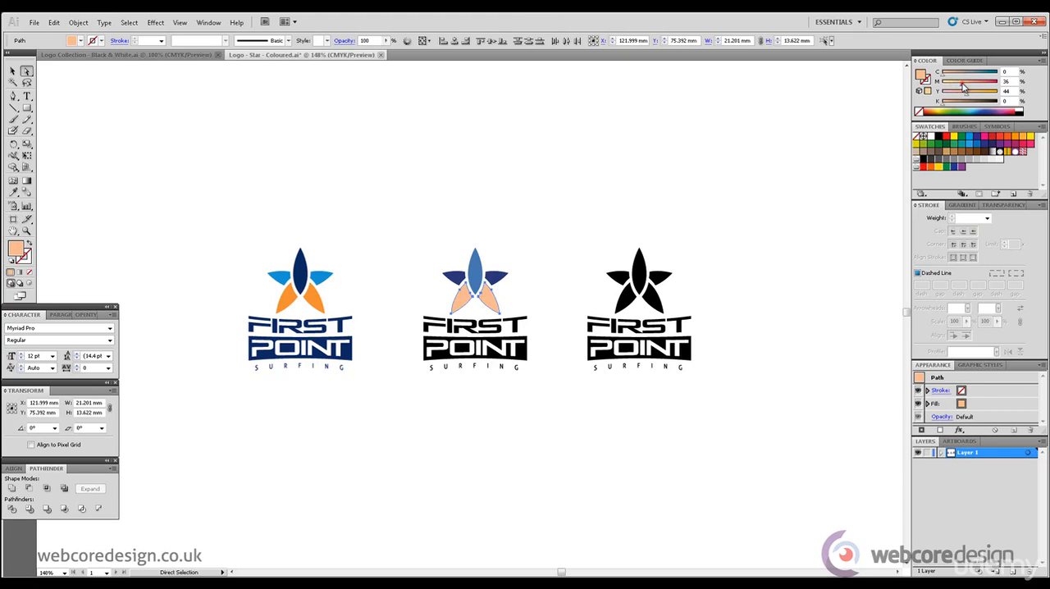
drag(969, 96, 977, 96)
drag(959, 87, 961, 88)
drag(961, 88, 961, 88)
click(744, 126)
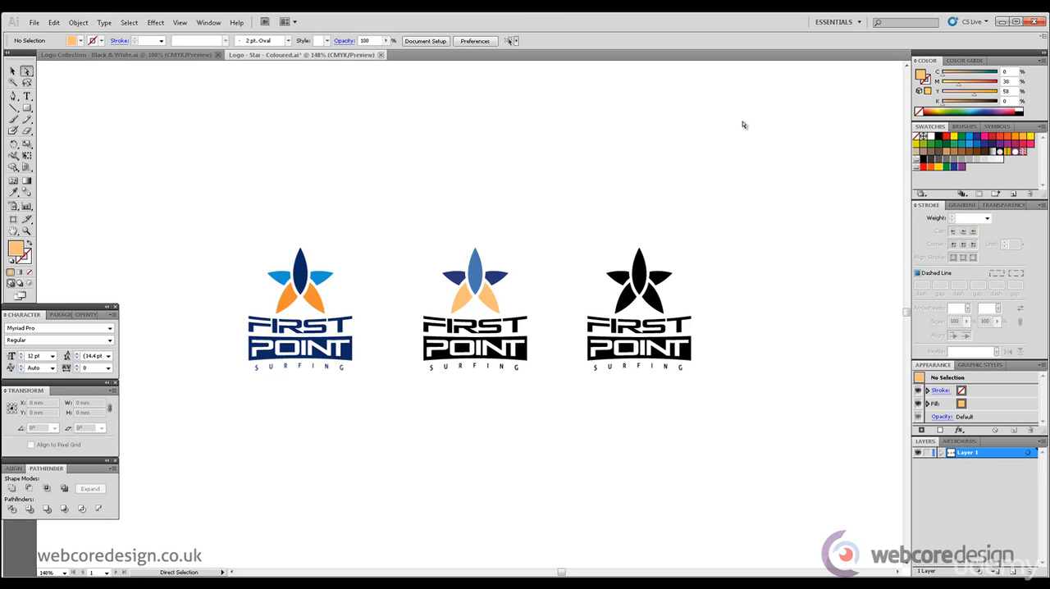
click(465, 299)
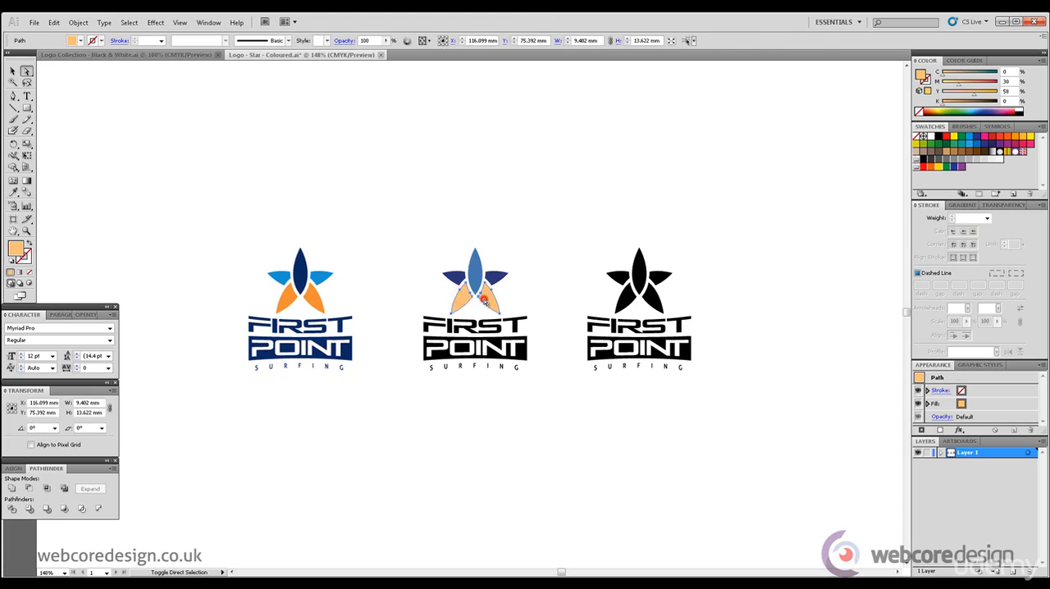
click(290, 301)
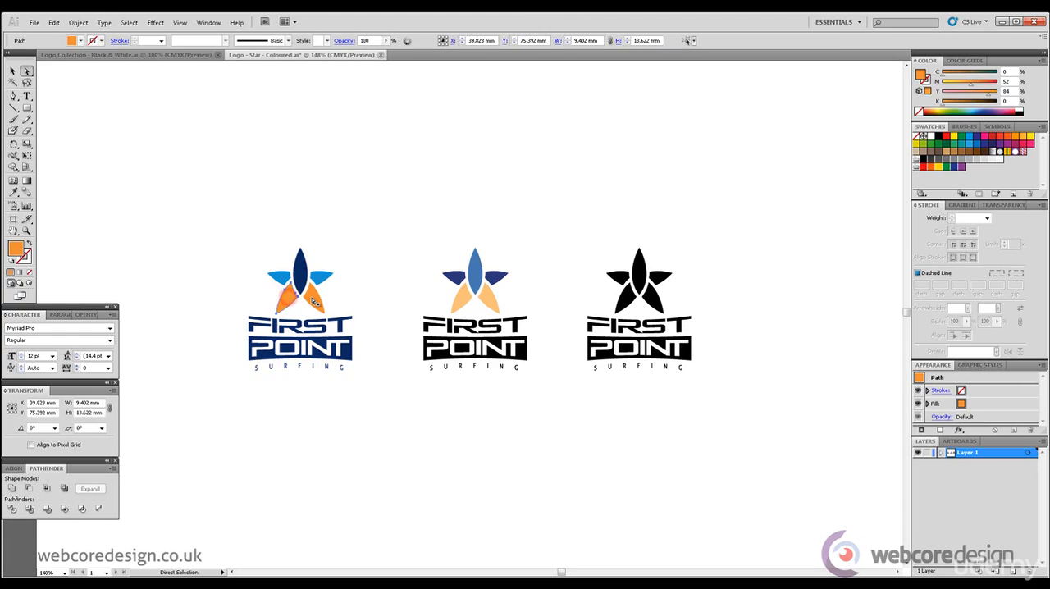
click(429, 203)
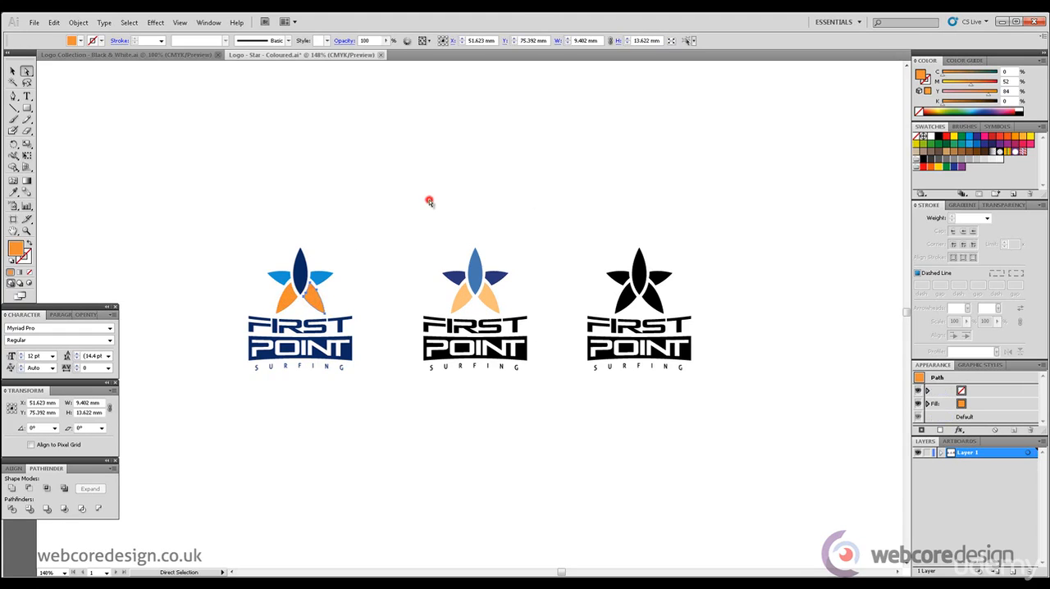
Step: Fill the second logo's FIRST POINT SURFING lettering with the mid blue sampled from its central petal, CMYK 76, 48, 10, 0
click(526, 357)
drag(544, 328, 404, 328)
drag(529, 384, 430, 368)
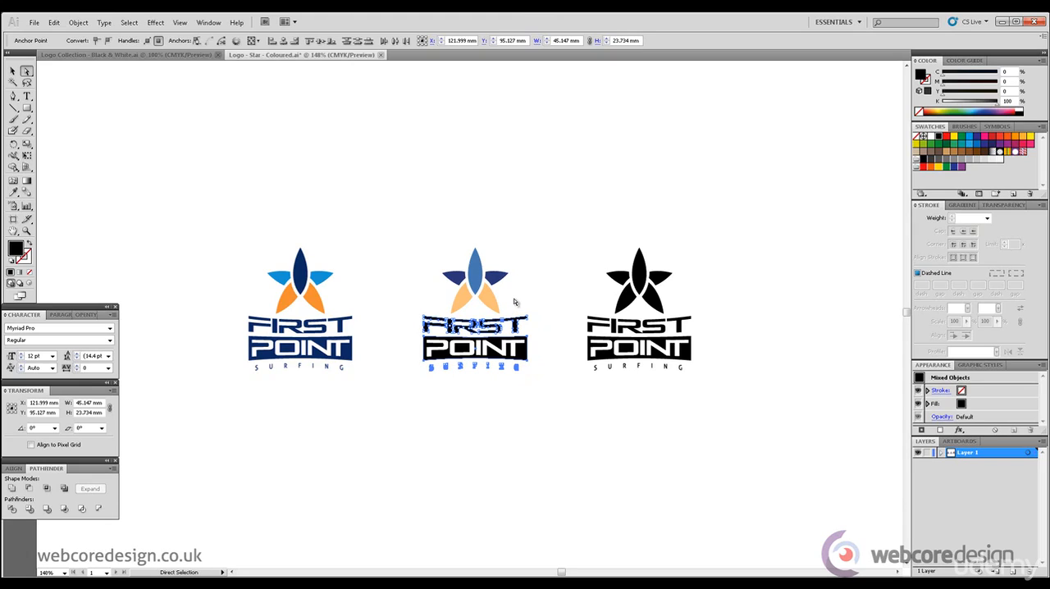
click(13, 191)
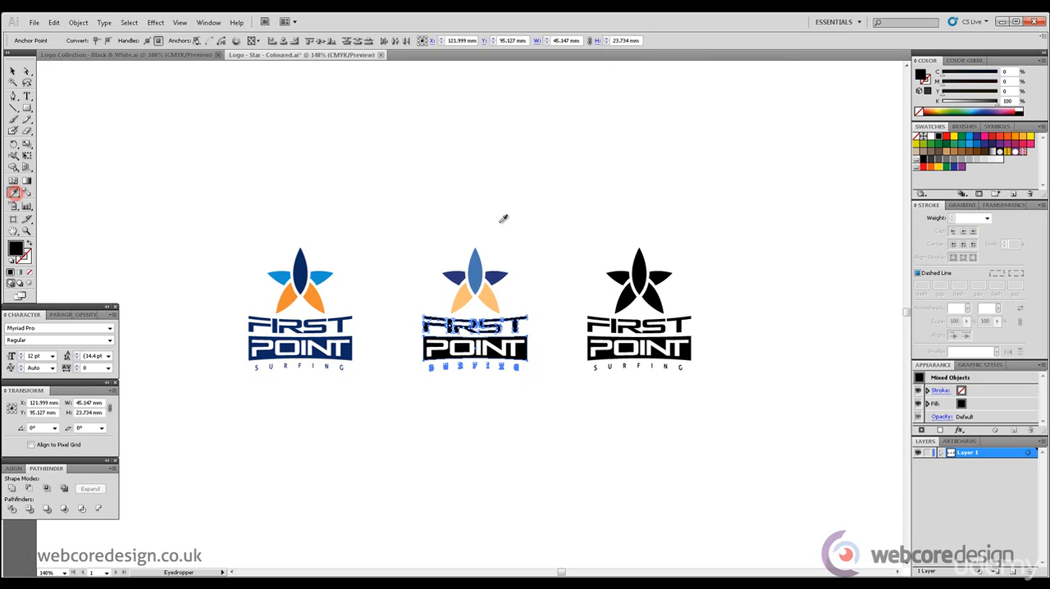
click(478, 267)
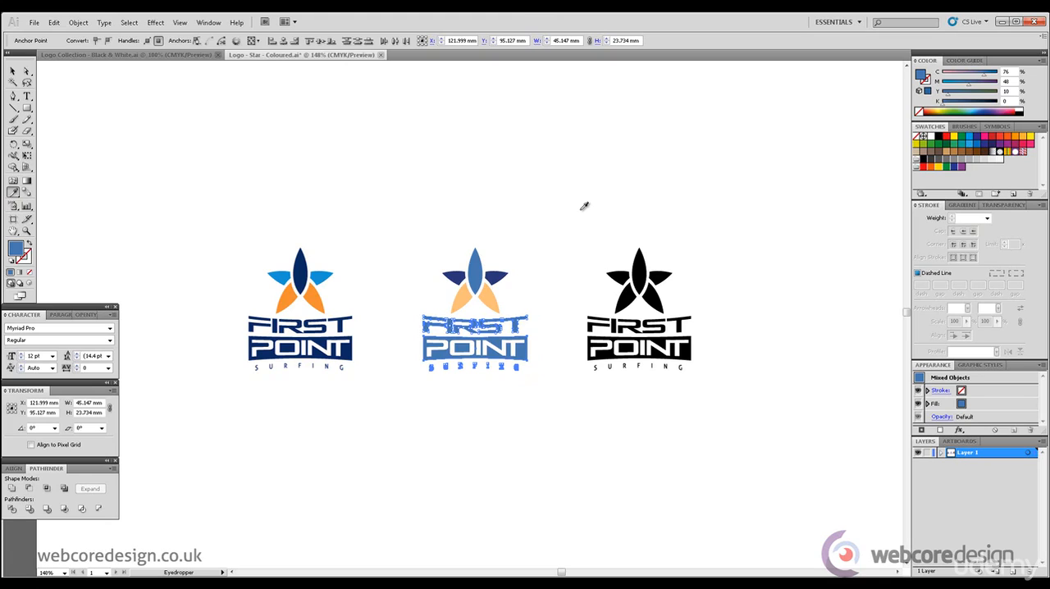
click(13, 71)
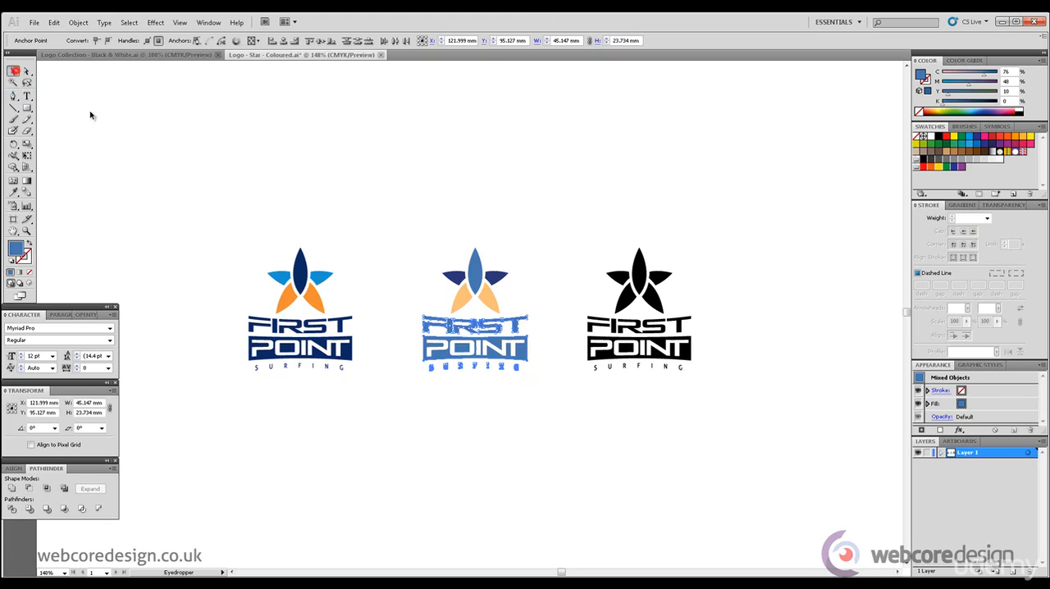
click(235, 155)
Step: Fill the second logo's lettering with the deep blue sampled from its side petal, CMYK 100, 91, 24, 0
click(27, 72)
drag(547, 328, 407, 317)
drag(533, 387, 427, 366)
click(13, 192)
click(457, 274)
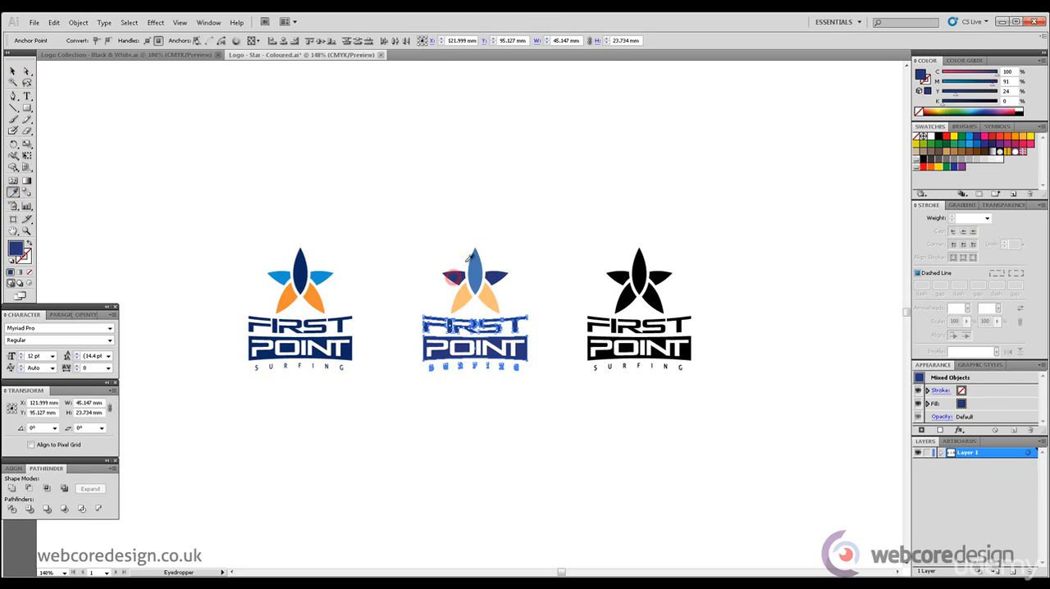
click(12, 72)
click(388, 204)
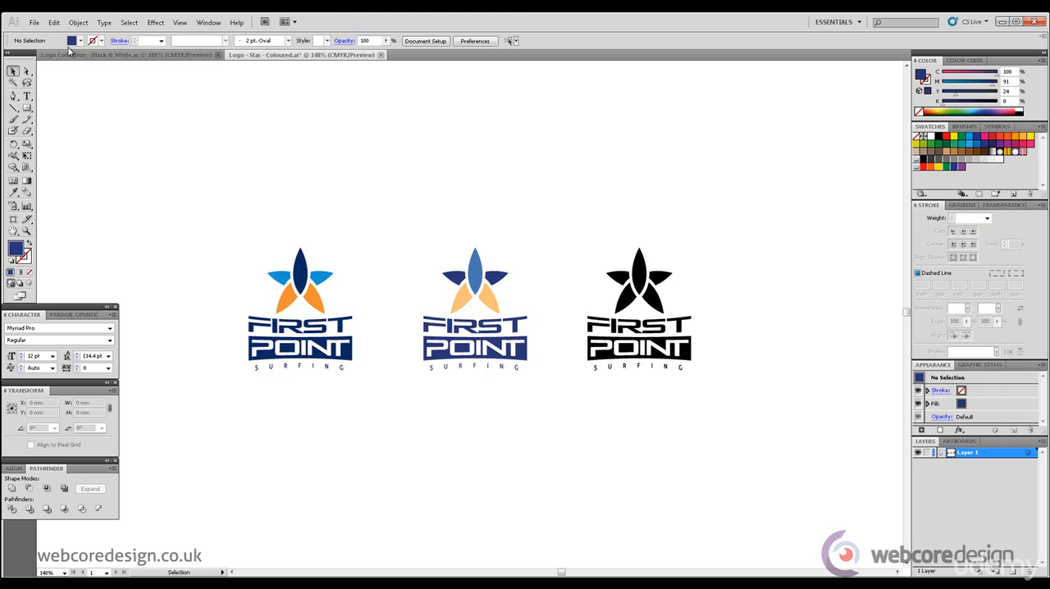
Step: Switch to the completed questionnaire in Adobe Reader and examine the client's answer about preferred colors
click(27, 72)
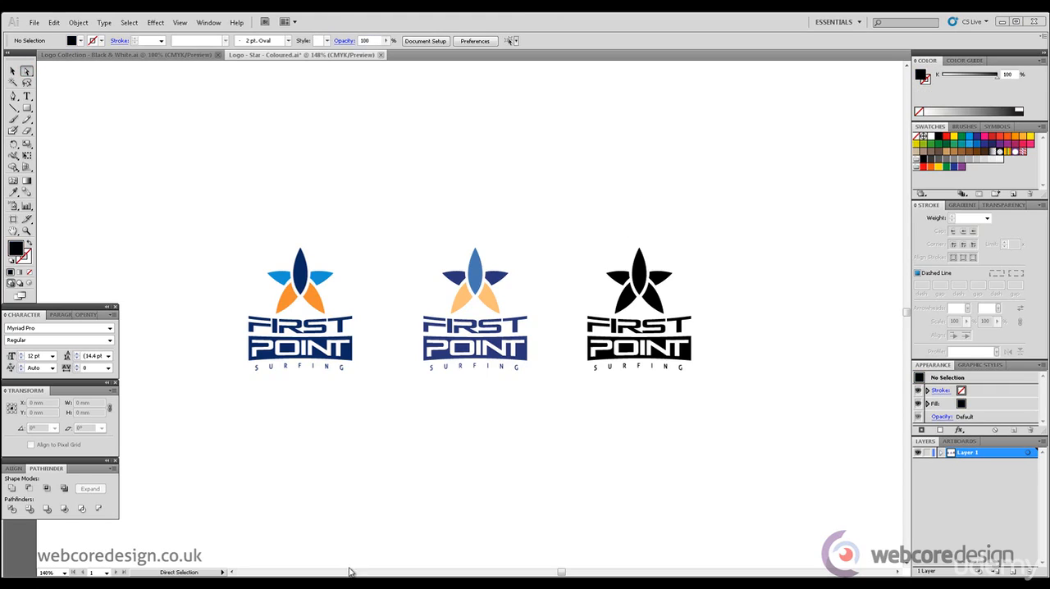
click(351, 584)
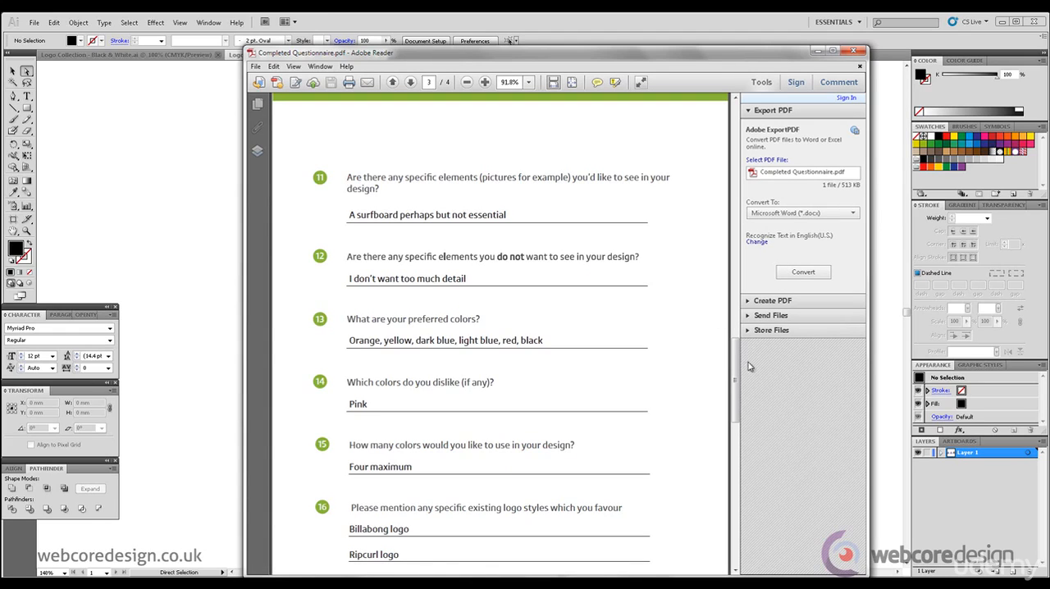
scroll(738, 374, down, 1)
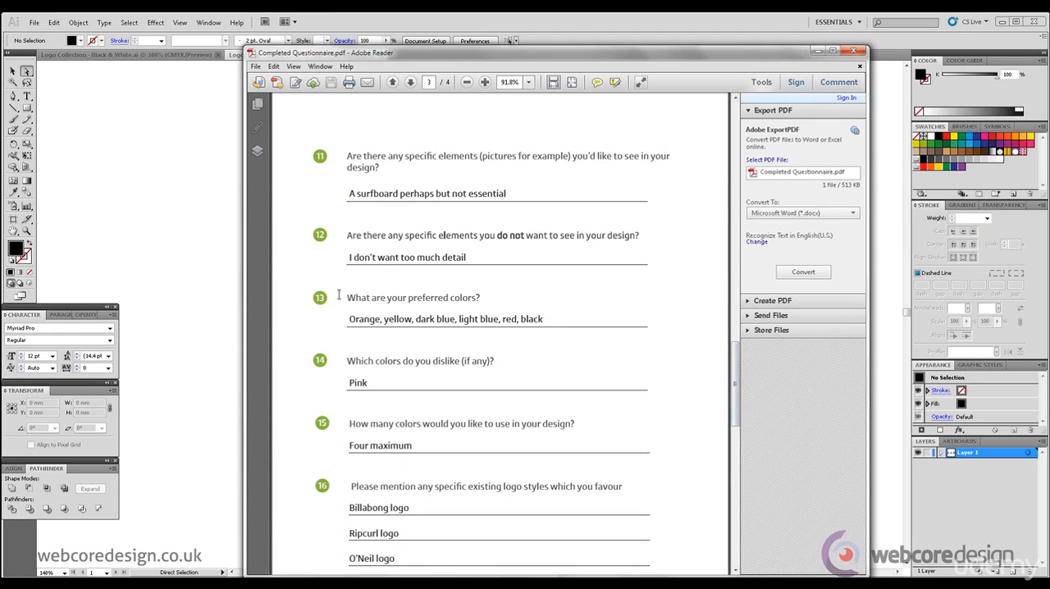
drag(349, 319, 418, 319)
drag(484, 323, 491, 328)
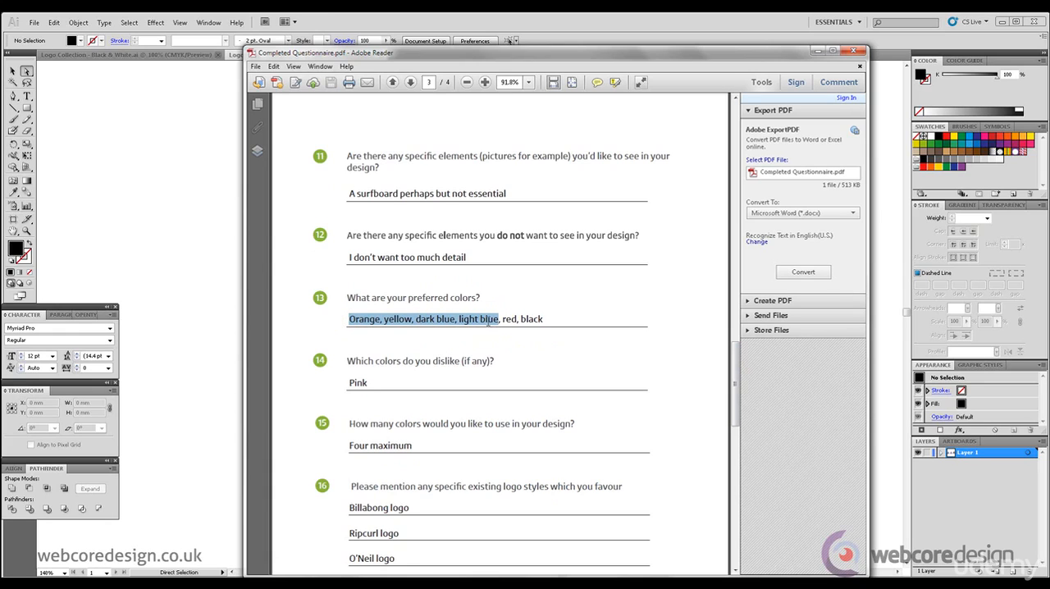
drag(430, 55, 572, 63)
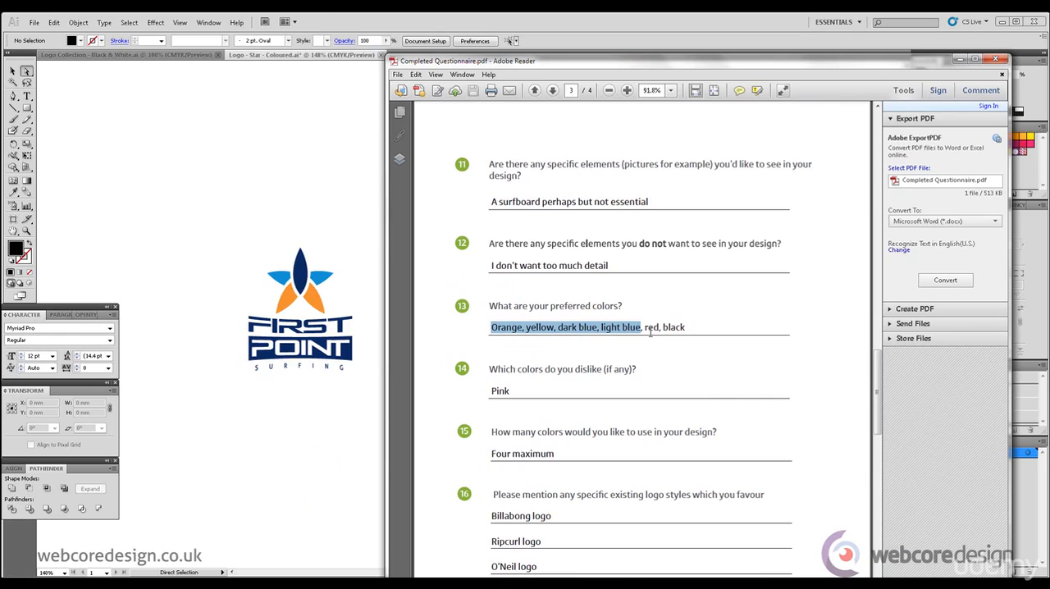
click(960, 59)
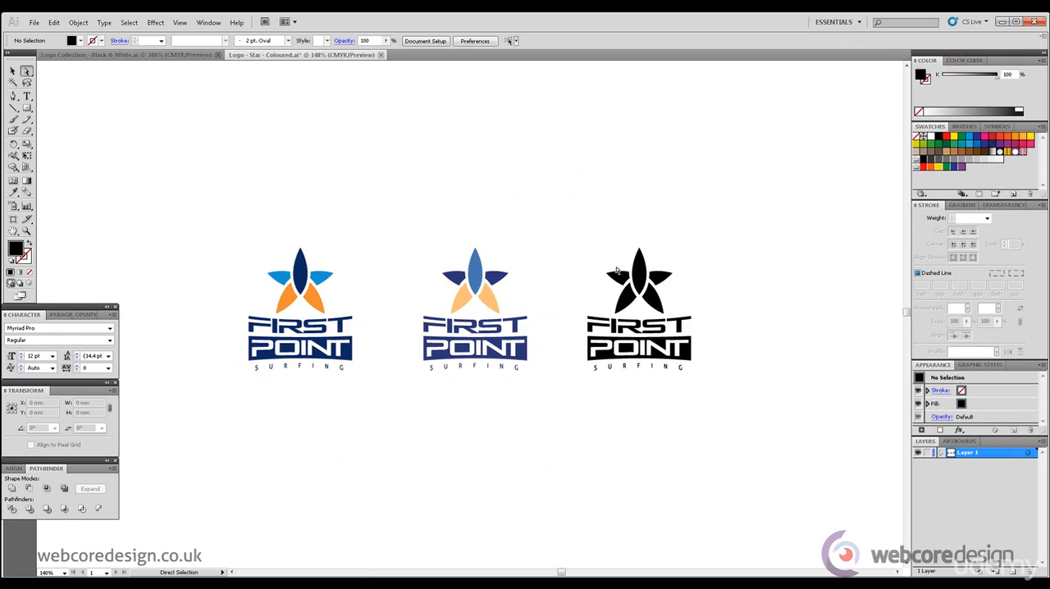
Step: Fill all five petals of the third logo's star with pure red, CMYK 0, 100, 100, 0
drag(586, 249, 707, 334)
drag(605, 241, 712, 300)
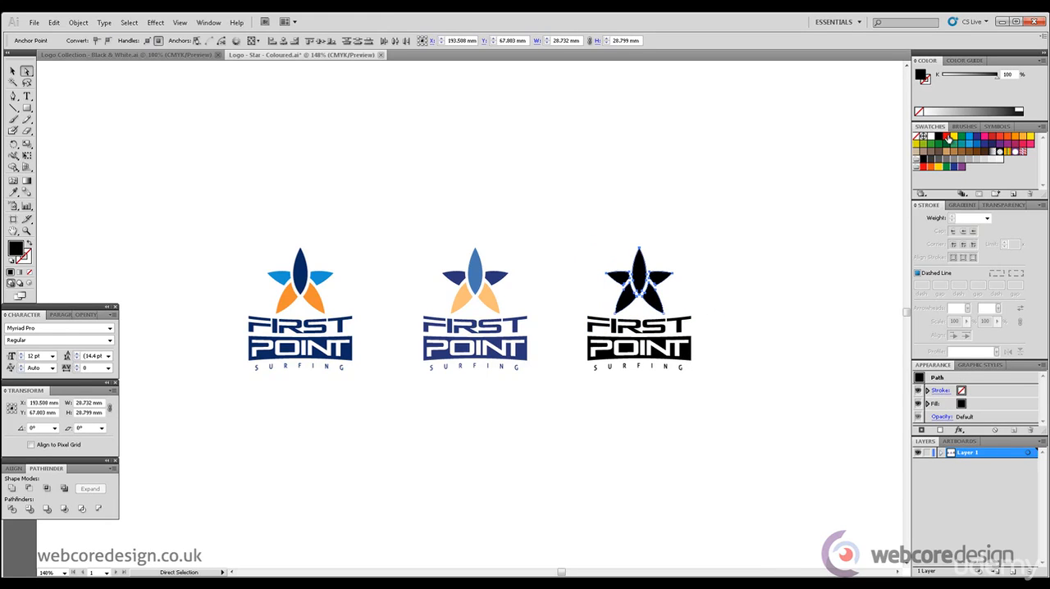
click(948, 136)
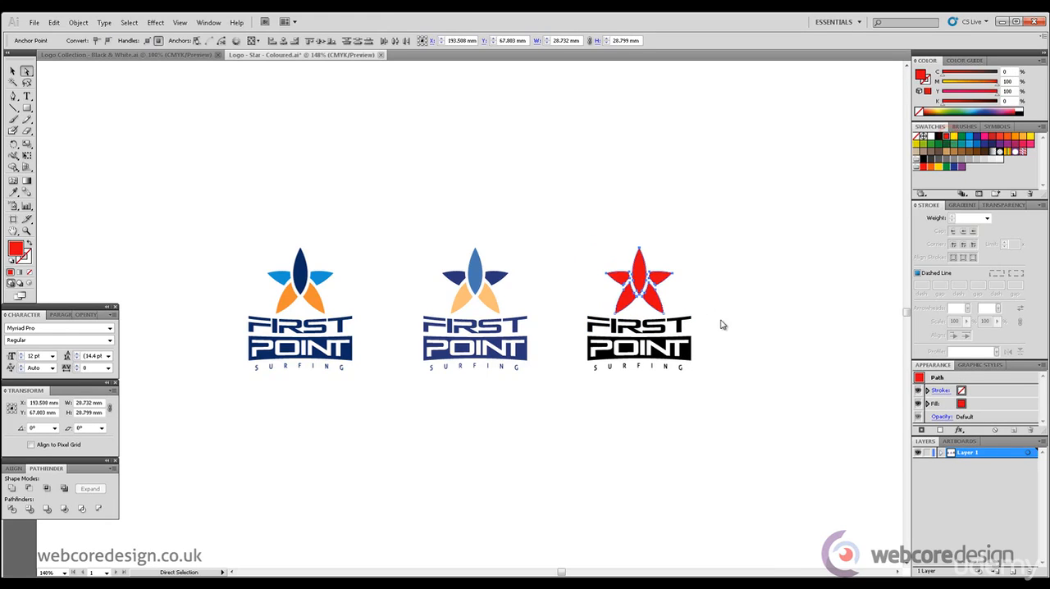
Step: Set the third logo's lettering to dark grey with 93% black, CMYK 0, 0, 0, 93
click(693, 360)
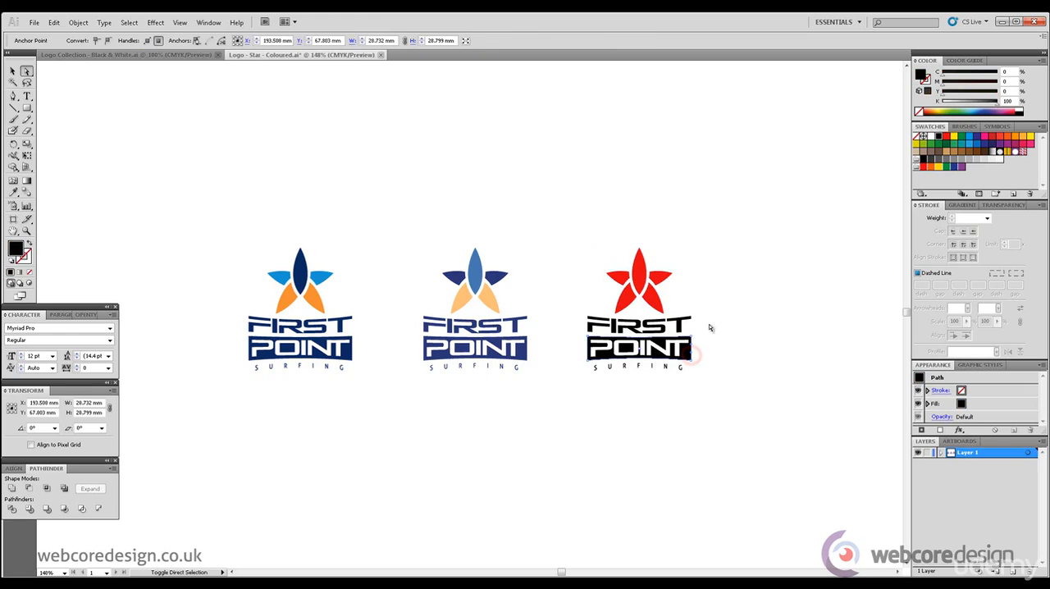
drag(706, 325, 575, 322)
drag(702, 382, 594, 369)
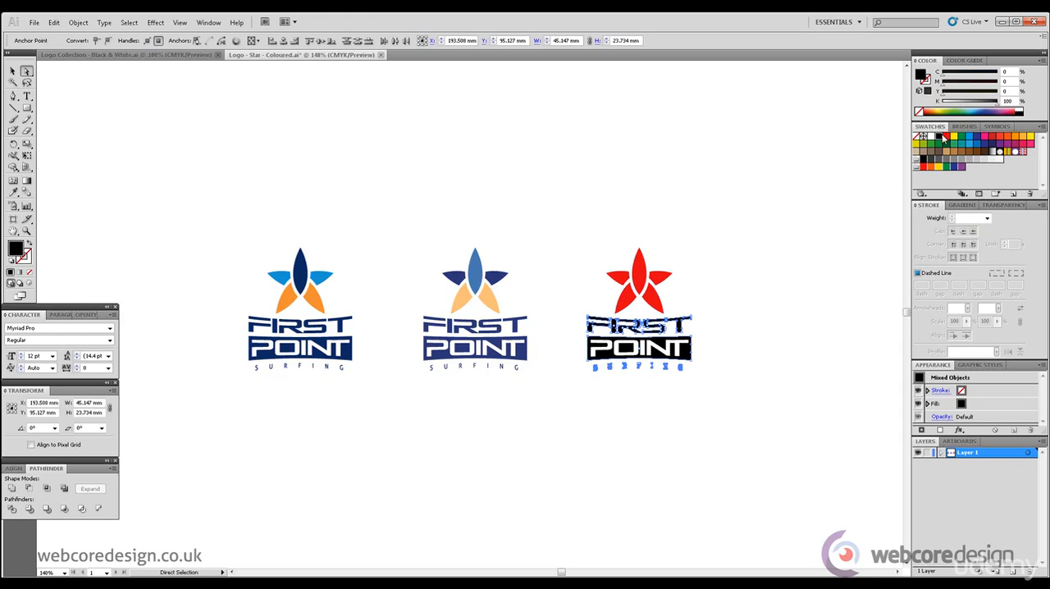
drag(993, 106, 995, 108)
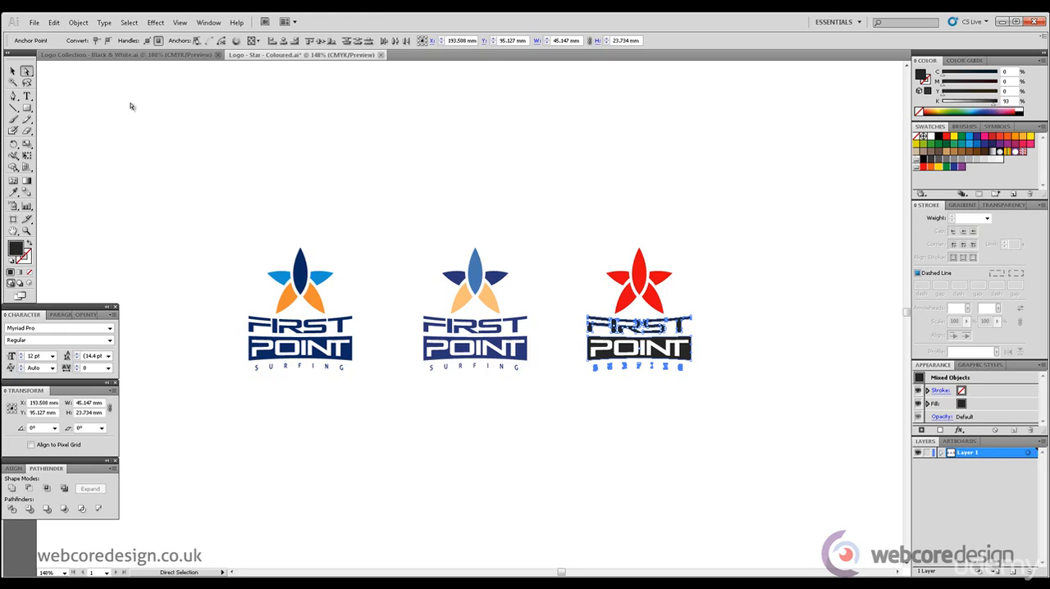
click(13, 72)
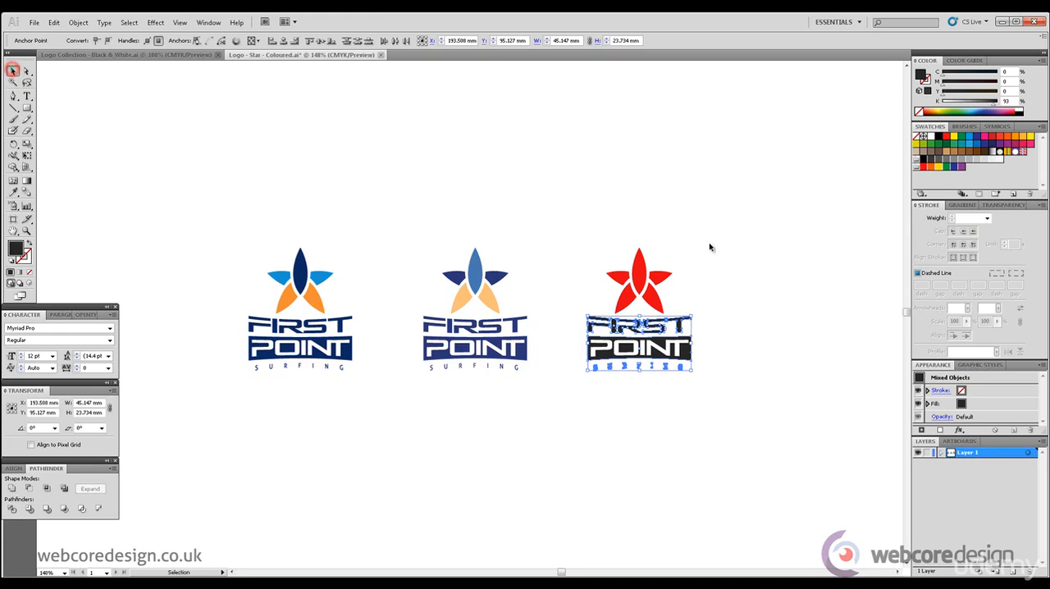
click(722, 246)
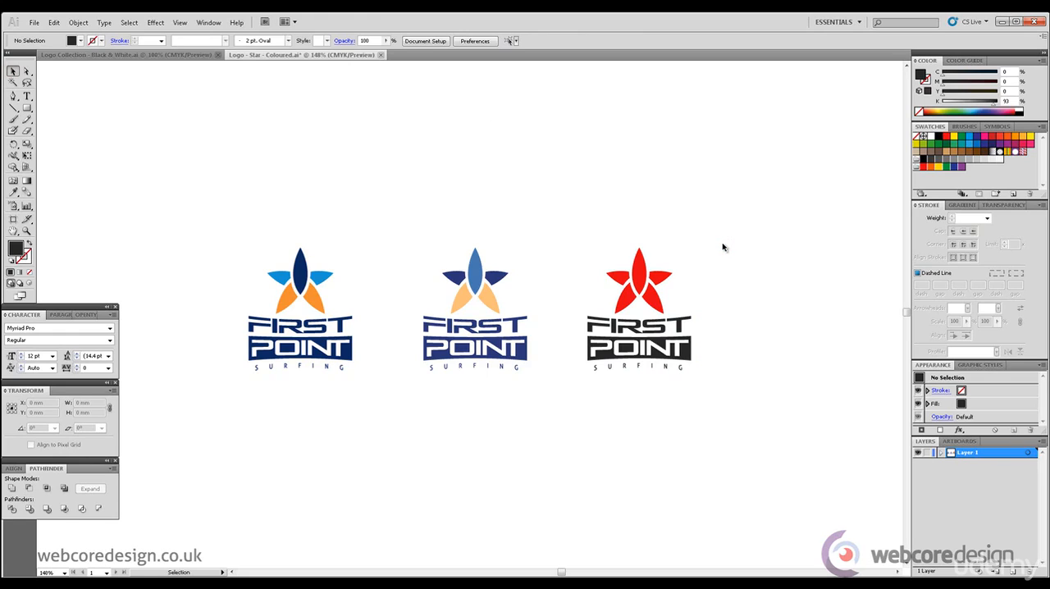
Step: Darken the two side petals of the third logo's star to CMYK 0, 100, 100, 43
click(26, 70)
click(716, 209)
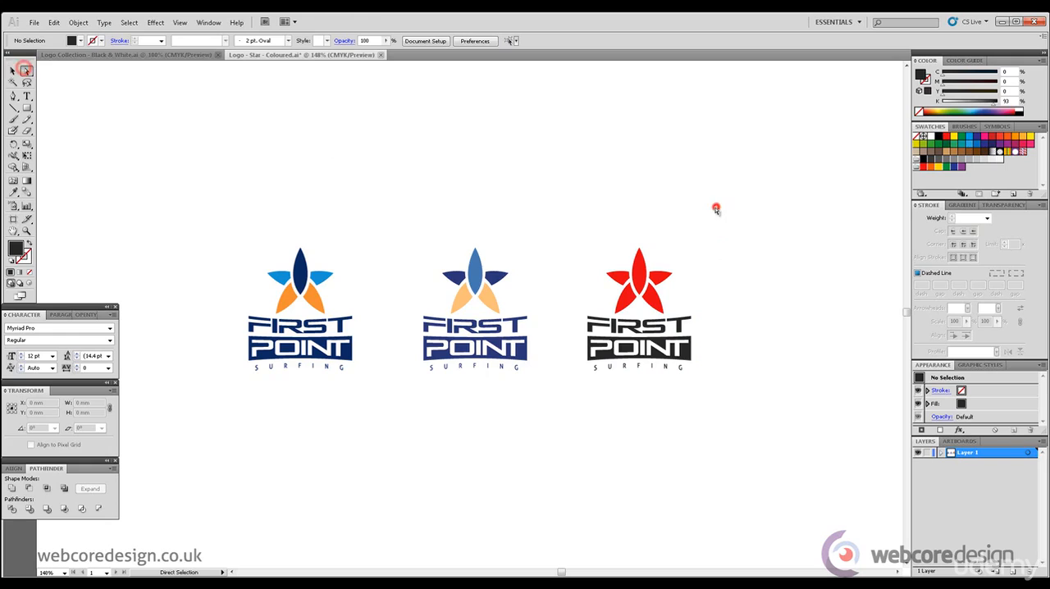
click(630, 299)
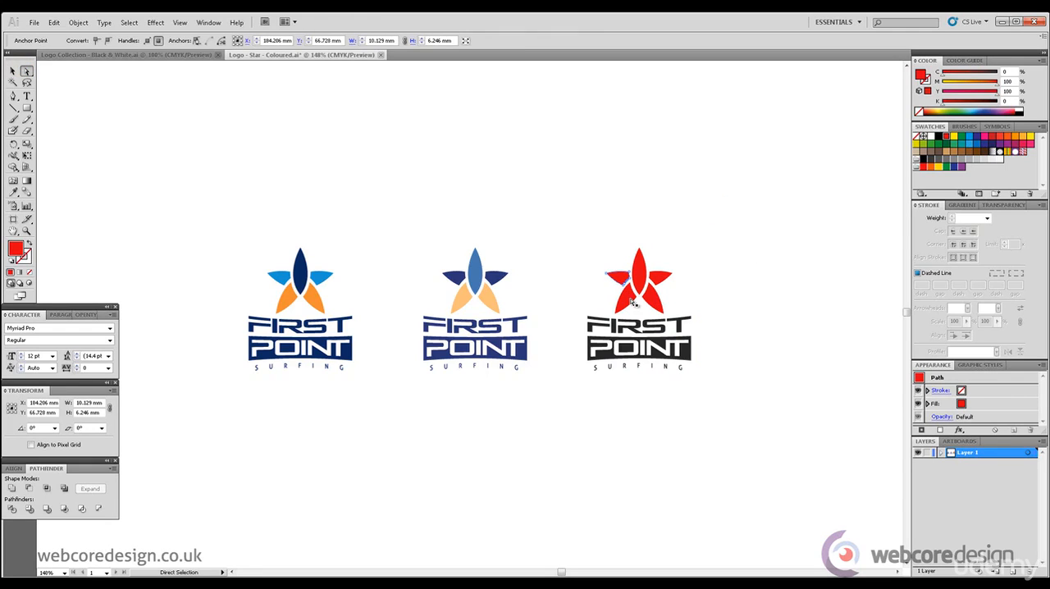
shift+click(661, 277)
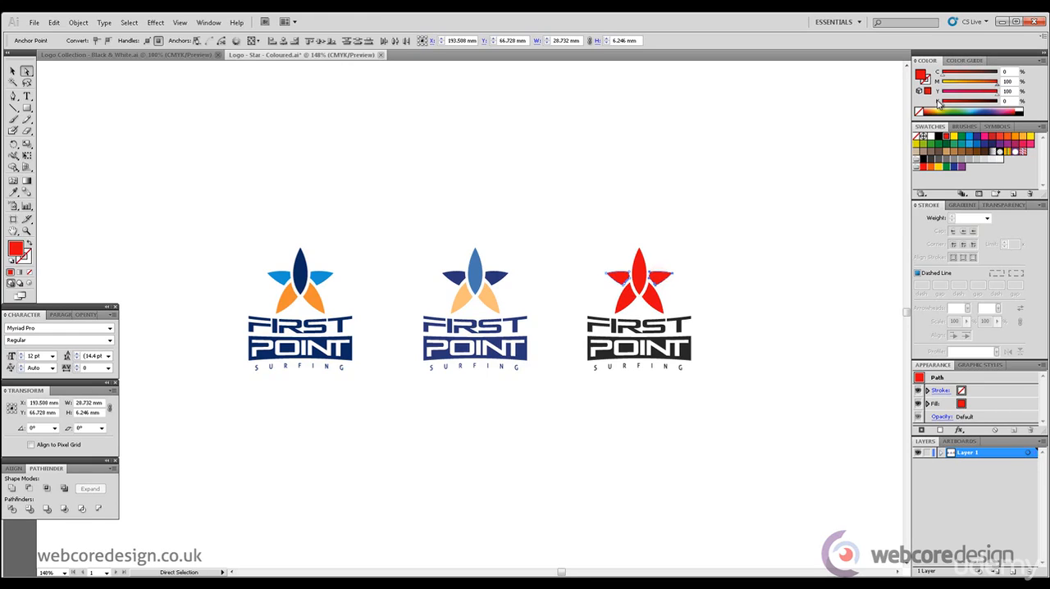
drag(943, 103, 967, 106)
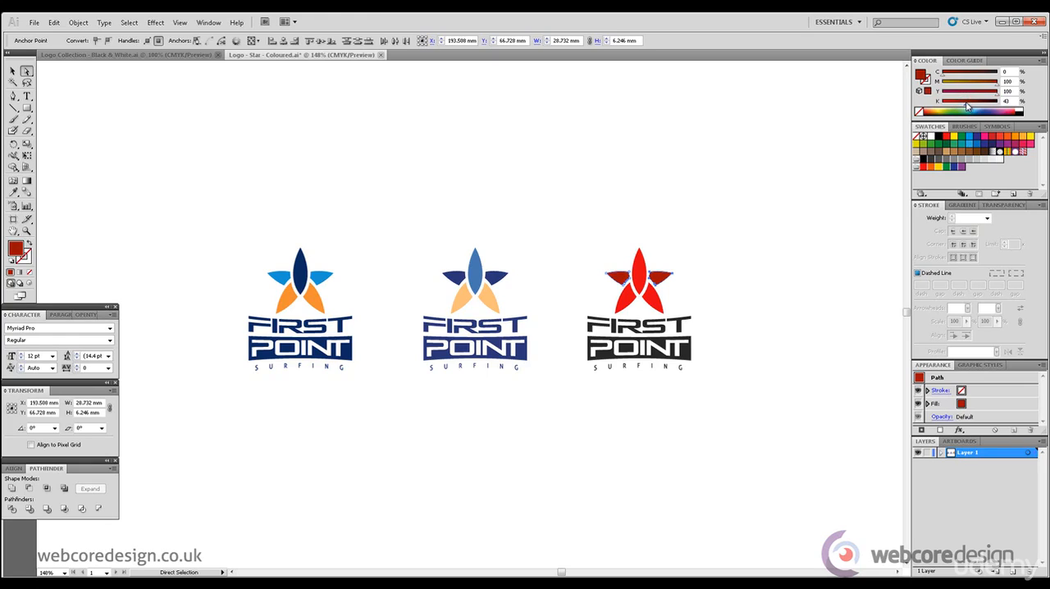
click(756, 196)
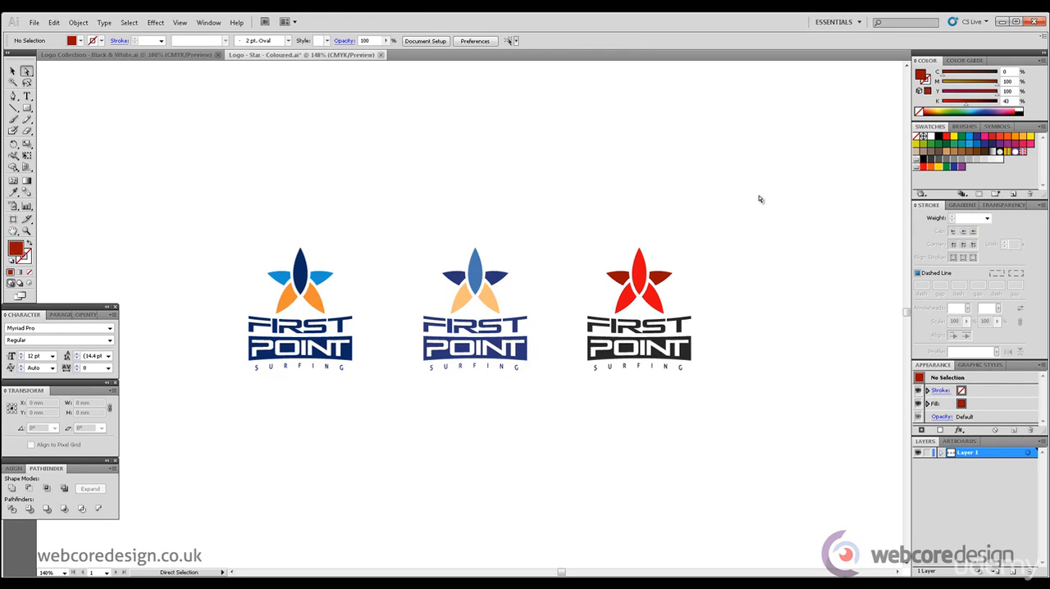
Step: Duplicate the red logo and arrange the two versions one above the other, keeping the lower one in the row
key(v)
drag(568, 222, 699, 424)
drag(653, 300, 664, 328)
click(774, 280)
drag(733, 426, 581, 269)
drag(640, 290, 640, 271)
click(758, 246)
Step: Fill the two side petals of the lower red logo with the bright red sampled from its central petal
click(26, 71)
click(636, 282)
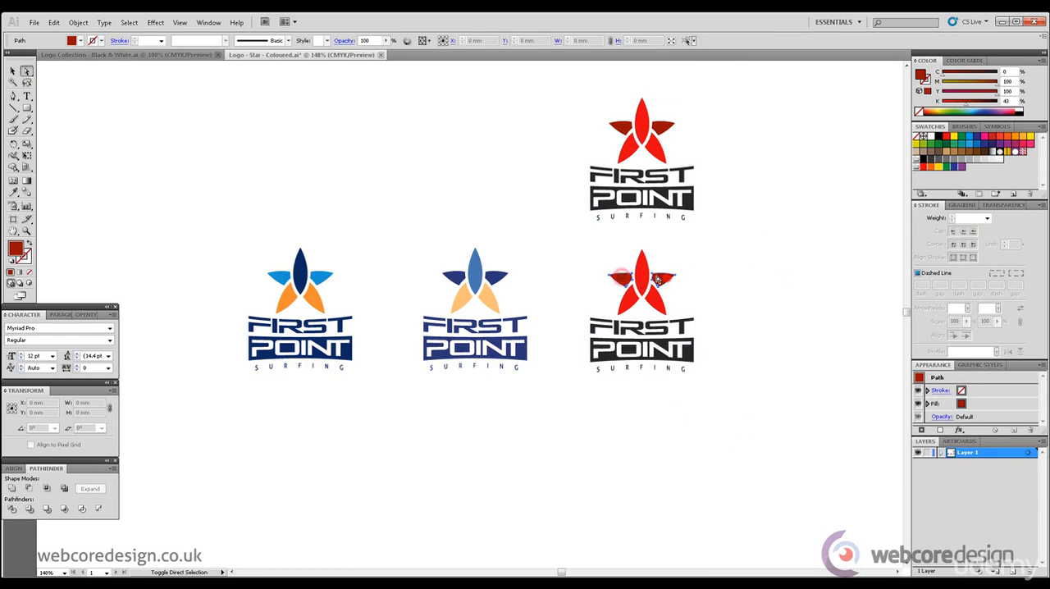
key(i)
click(644, 261)
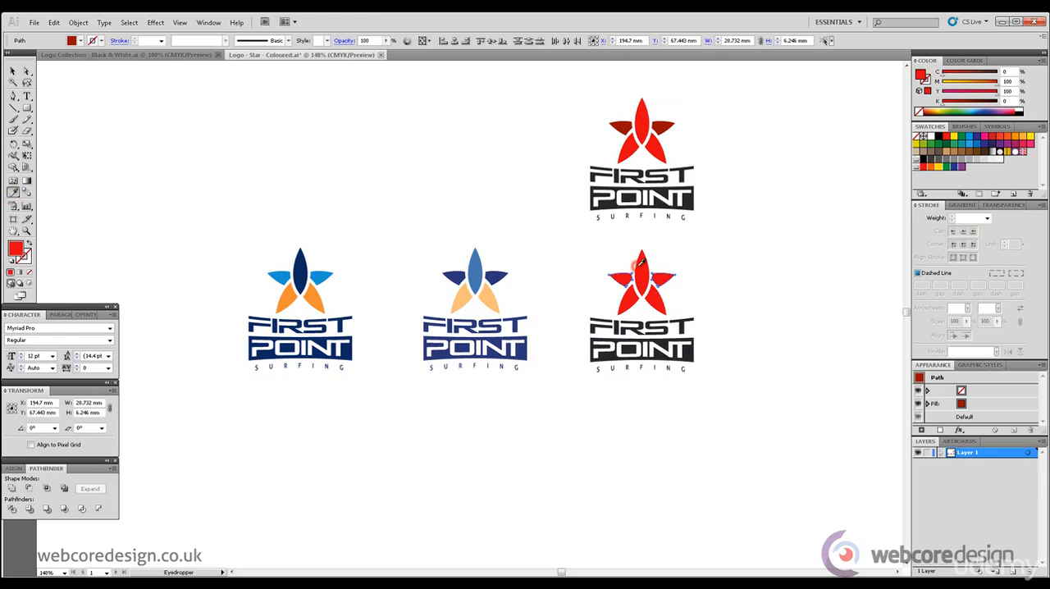
click(26, 72)
click(342, 173)
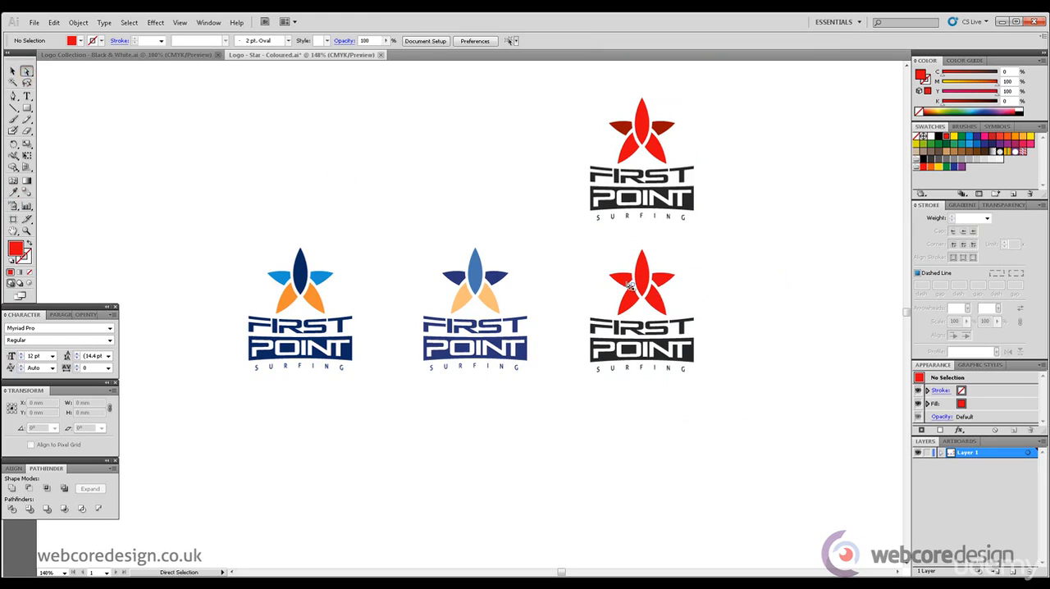
Step: Fill the left side petal and lower-right petal of the lower red logo with the dark red sampled from the upper copy
click(652, 297)
key(i)
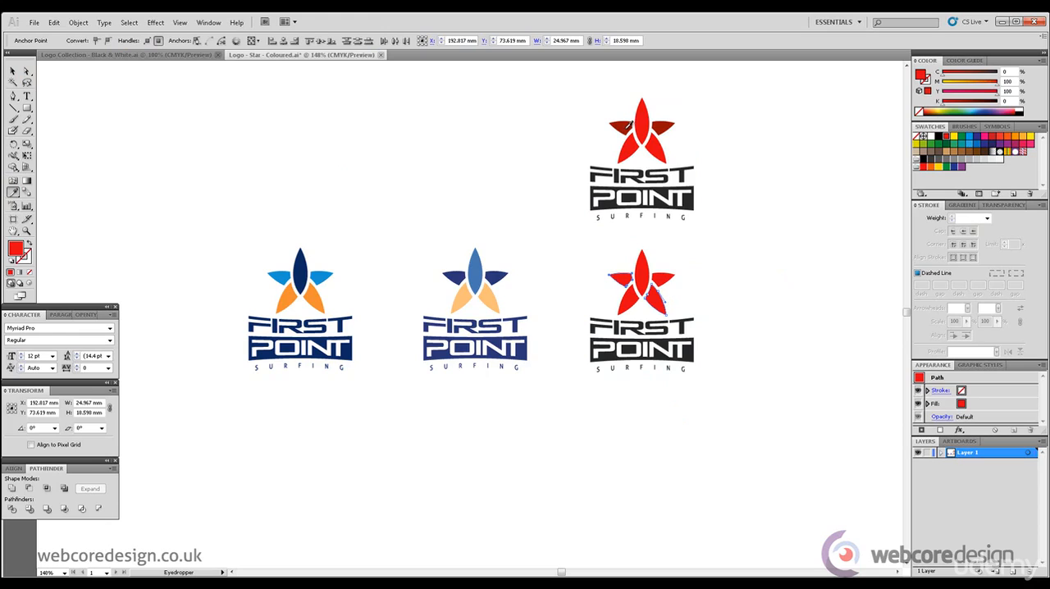
click(629, 122)
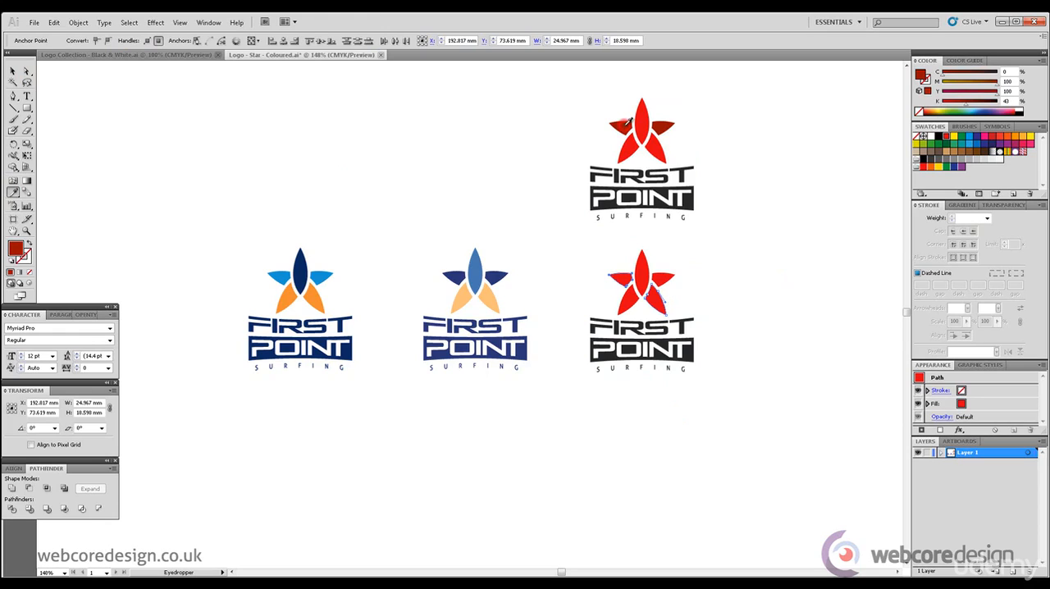
click(13, 72)
click(294, 161)
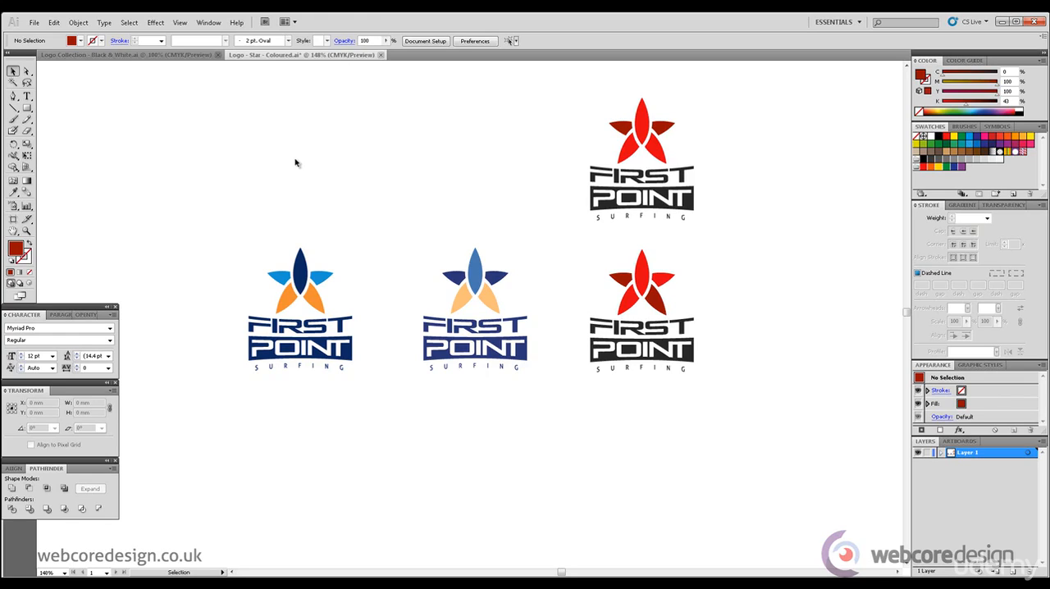
Step: Delete the upper red logo with the two dark side petals
drag(768, 220, 551, 107)
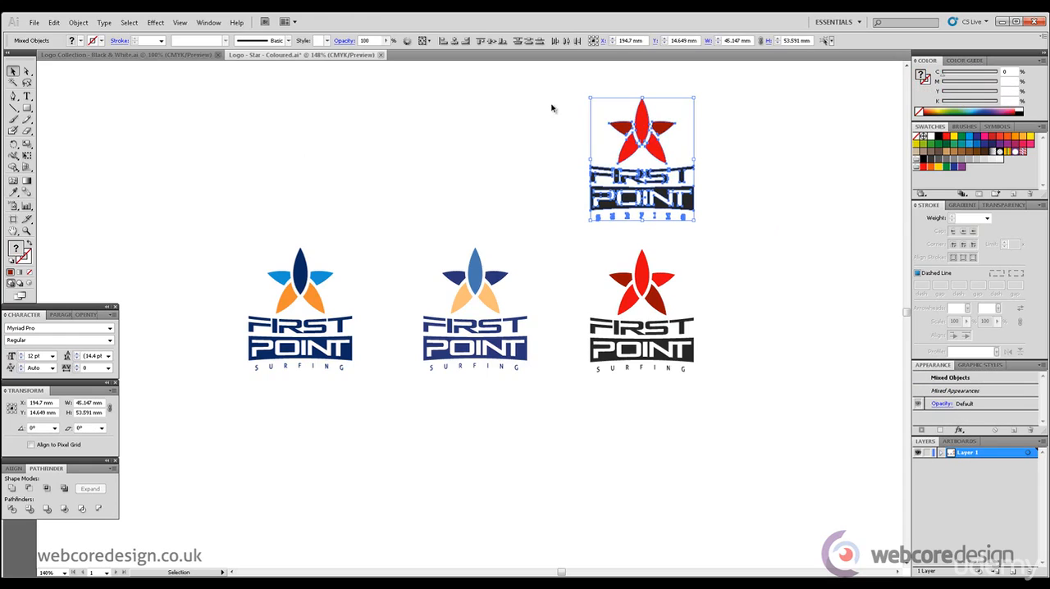
key(Delete)
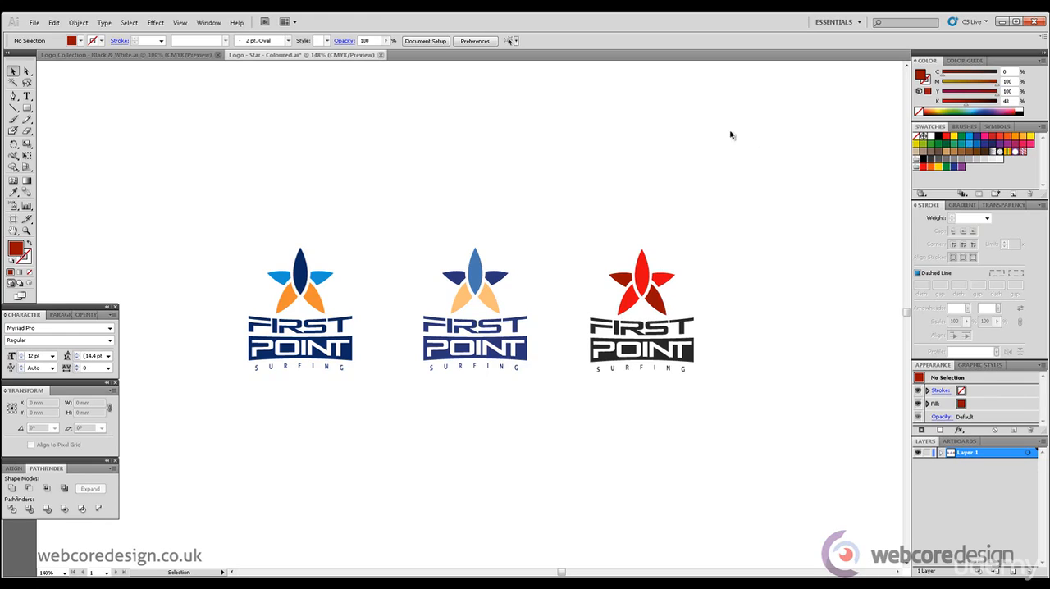
Step: Enlarge the first blue and orange logo to about 111 mm wide by 132 mm high and place it in the clear area below the others
drag(218, 230, 378, 399)
click(425, 142)
drag(908, 316, 908, 318)
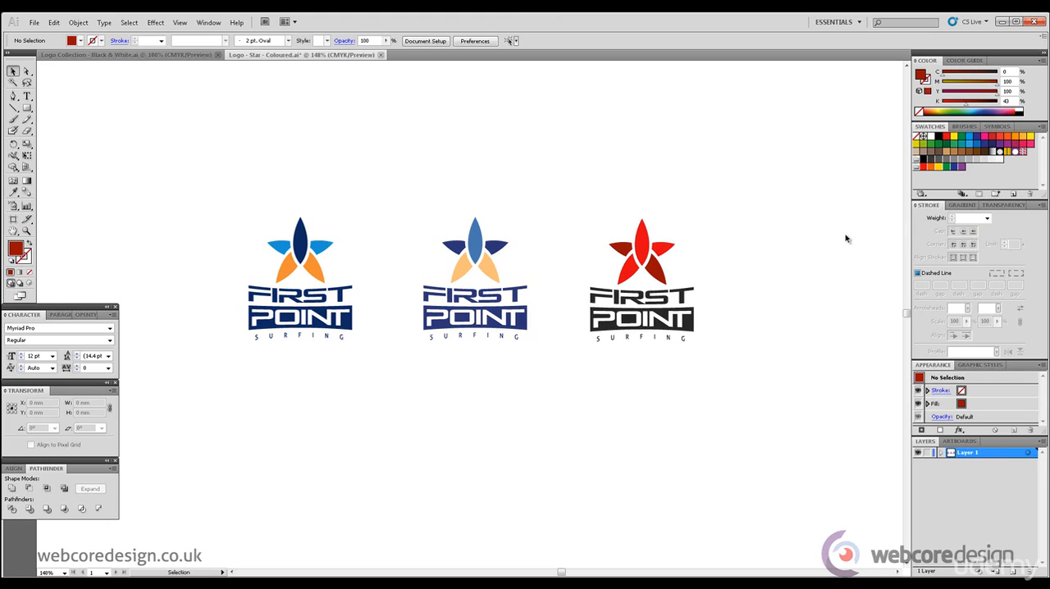
drag(246, 193, 505, 518)
drag(908, 310, 908, 326)
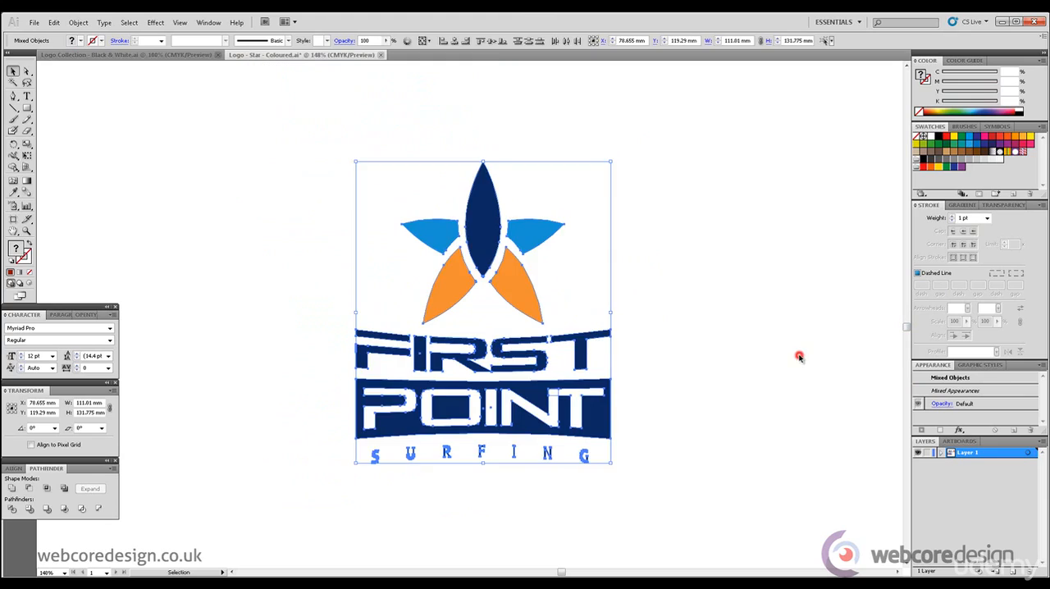
click(800, 357)
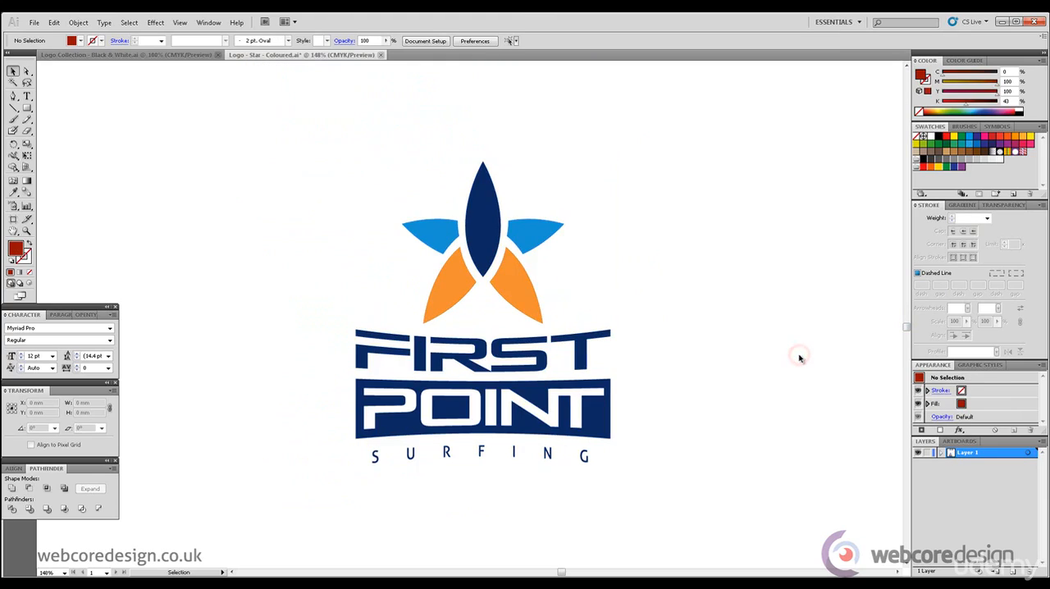